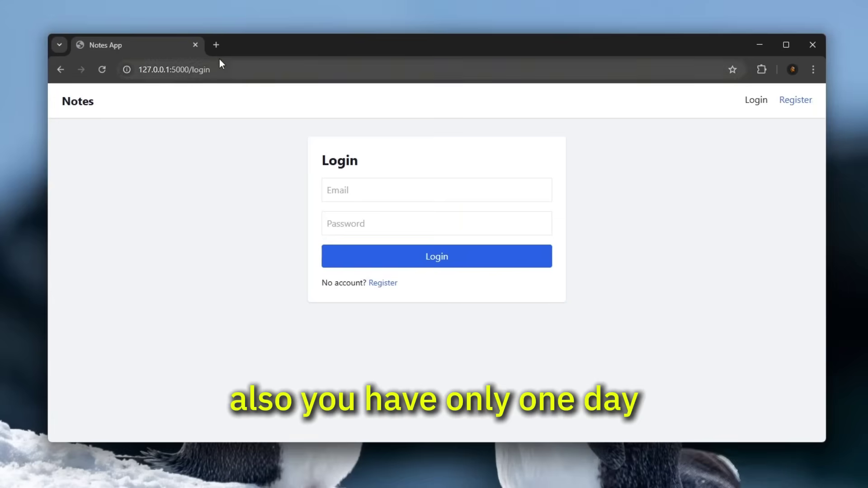
- Scroll the course page and highlight the Bug Bounty course title
{"action": "scroll", "coordinate": [293, 239], "scroll_direction": "down", "scroll_amount": 1}
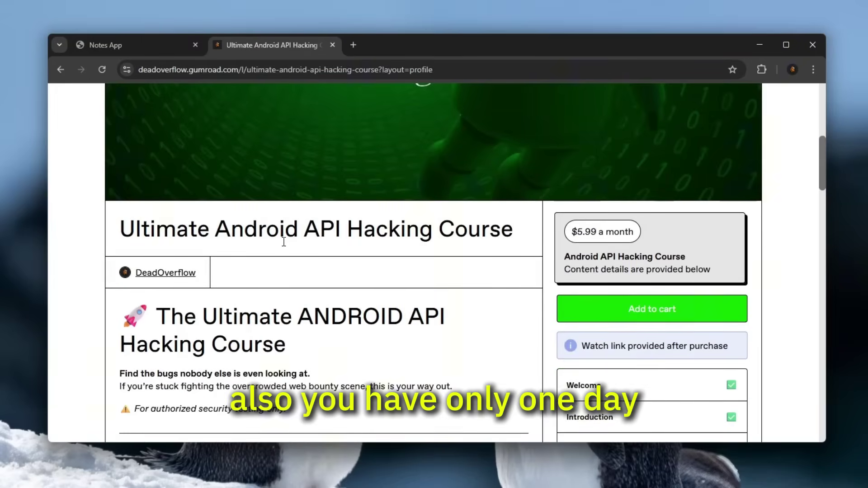
{"action": "left_click_drag", "start_coordinate": [217, 228], "coordinate": [258, 229]}
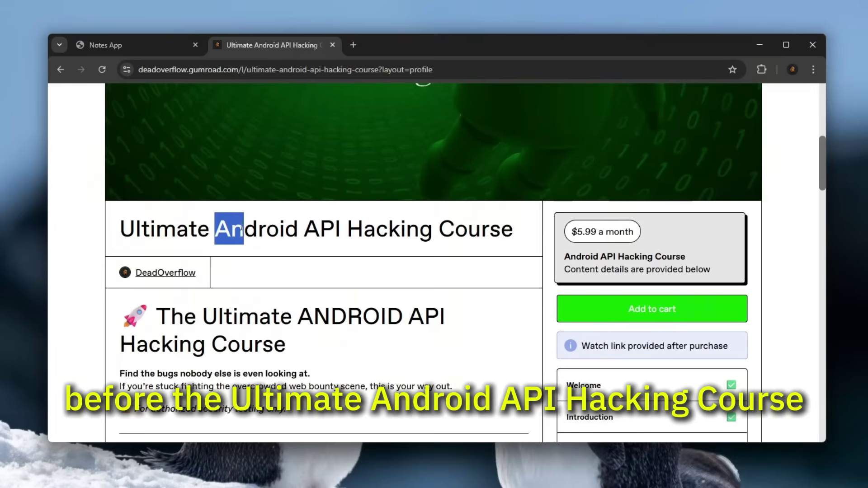
{"action": "left_click_drag", "start_coordinate": [320, 229], "coordinate": [377, 228]}
{"action": "left_click_drag", "start_coordinate": [439, 228], "coordinate": [515, 232]}
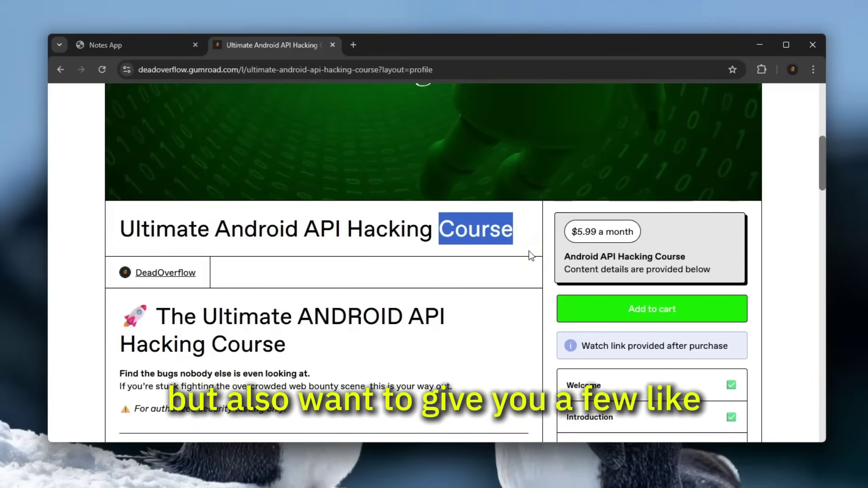
{"action": "scroll", "coordinate": [525, 252], "scroll_direction": "down", "scroll_amount": 5}
{"action": "scroll", "coordinate": [529, 253], "scroll_direction": "down", "scroll_amount": 4}
{"action": "scroll", "coordinate": [529, 253], "scroll_direction": "up", "scroll_amount": 3}
{"action": "scroll", "coordinate": [477, 254], "scroll_direction": "up", "scroll_amount": 7}
{"action": "scroll", "coordinate": [470, 254], "scroll_direction": "up", "scroll_amount": 2}
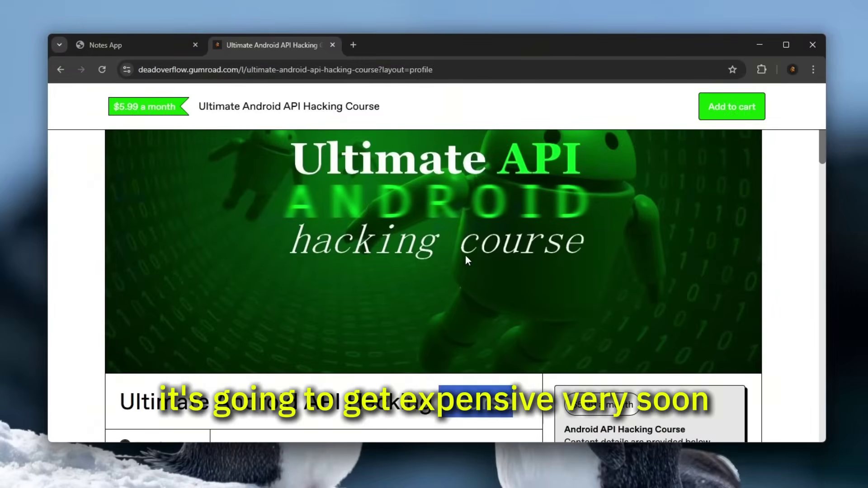
{"action": "scroll", "coordinate": [464, 256], "scroll_direction": "down", "scroll_amount": 2}
{"action": "scroll", "coordinate": [461, 256], "scroll_direction": "down", "scroll_amount": 1}
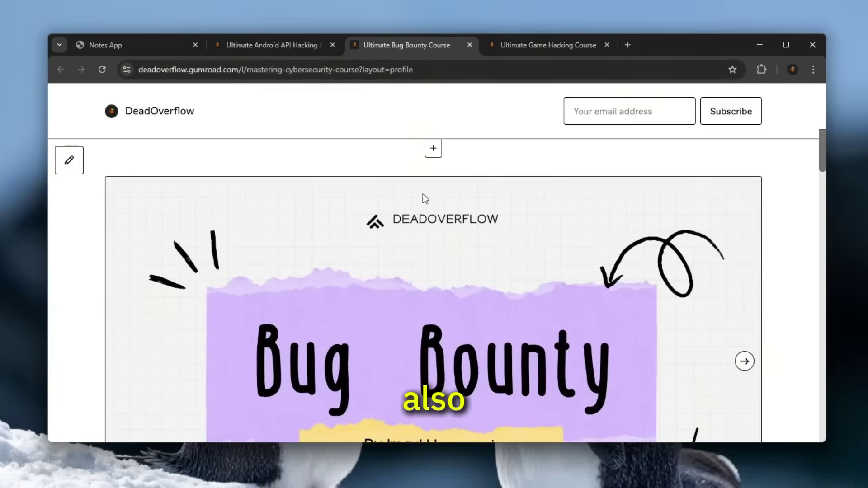
{"action": "scroll", "coordinate": [422, 194], "scroll_direction": "down", "scroll_amount": 6}
{"action": "left_click_drag", "start_coordinate": [215, 168], "coordinate": [407, 171]}
- Browse the Ultimate Game Hacking Course page's cheats-related contents
{"action": "left_click", "coordinate": [534, 46]}
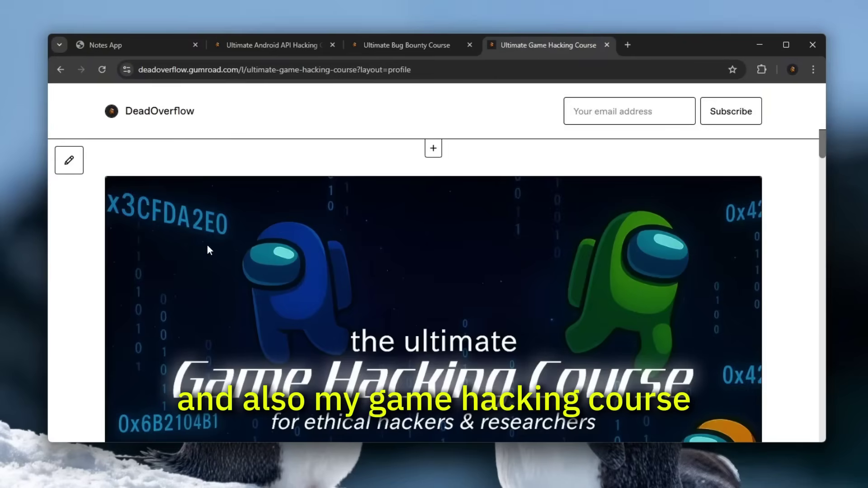
{"action": "scroll", "coordinate": [207, 245], "scroll_direction": "down", "scroll_amount": 5}
{"action": "scroll", "coordinate": [228, 230], "scroll_direction": "down", "scroll_amount": 5}
{"action": "scroll", "coordinate": [227, 230], "scroll_direction": "down", "scroll_amount": 7}
{"action": "scroll", "coordinate": [377, 243], "scroll_direction": "down", "scroll_amount": 3}
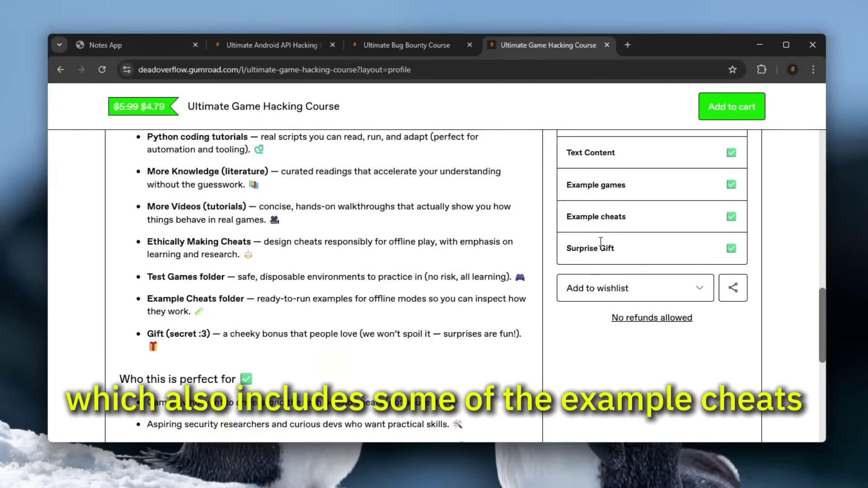
{"action": "left_click_drag", "start_coordinate": [627, 217], "coordinate": [480, 256]}
{"action": "left_click", "coordinate": [394, 230]}
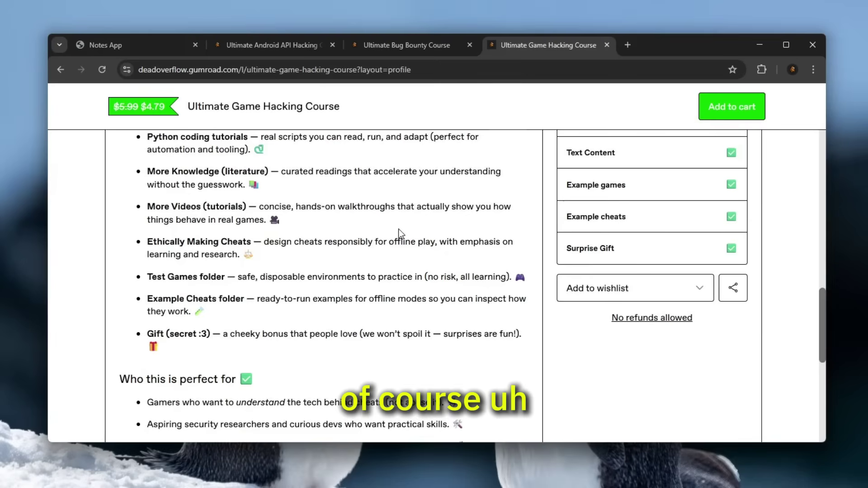
{"action": "scroll", "coordinate": [395, 230], "scroll_direction": "up", "scroll_amount": 3}
{"action": "scroll", "coordinate": [395, 230], "scroll_direction": "up", "scroll_amount": 5}
{"action": "scroll", "coordinate": [388, 231], "scroll_direction": "up", "scroll_amount": 4}
{"action": "scroll", "coordinate": [384, 230], "scroll_direction": "up", "scroll_amount": 5}
{"action": "scroll", "coordinate": [393, 229], "scroll_direction": "up", "scroll_amount": 3}
- Close the Game Hacking, Bug Bounty and Android course tabs, returning to Notes
{"action": "middle_click", "coordinate": [502, 50]}
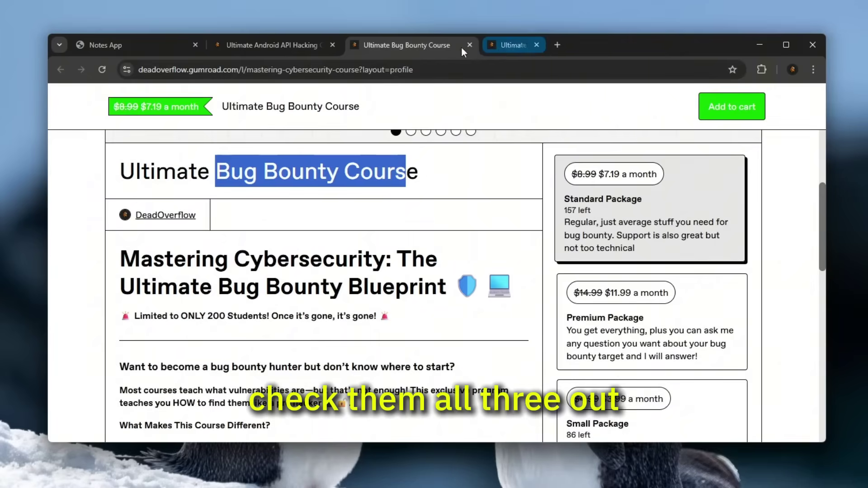
{"action": "middle_click", "coordinate": [429, 46]}
{"action": "scroll", "coordinate": [394, 206], "scroll_direction": "up", "scroll_amount": 5}
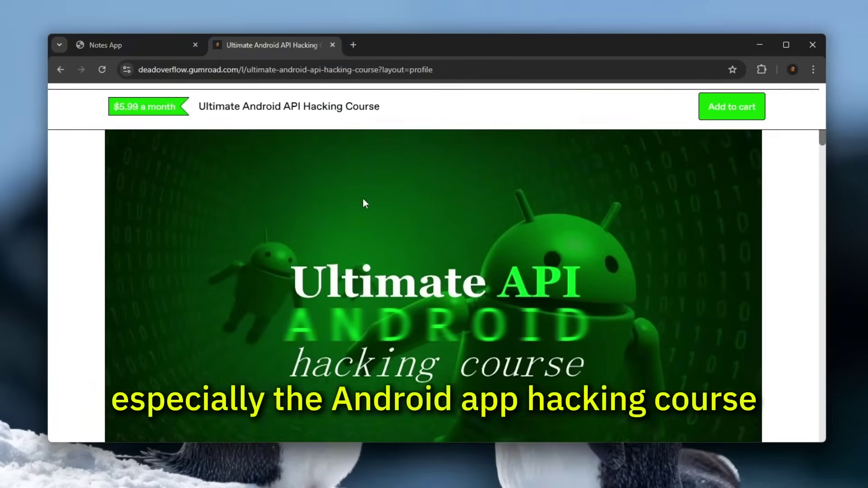
{"action": "scroll", "coordinate": [360, 200], "scroll_direction": "up", "scroll_amount": 1}
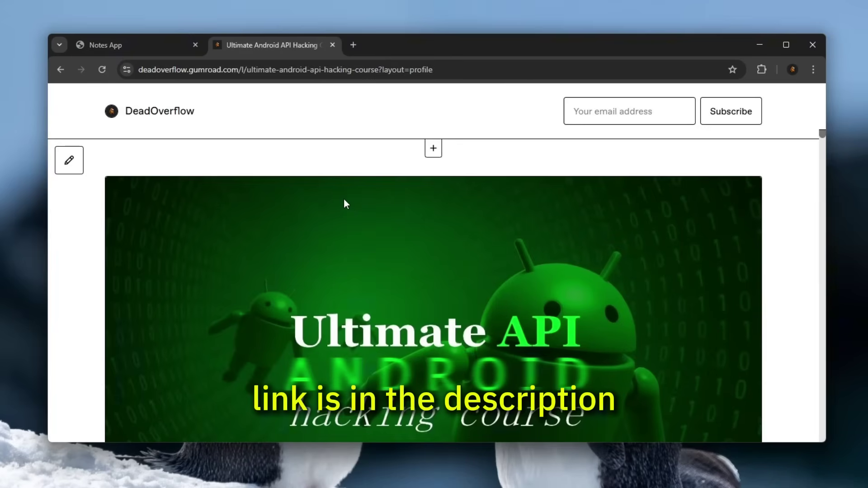
{"action": "middle_click", "coordinate": [273, 47]}
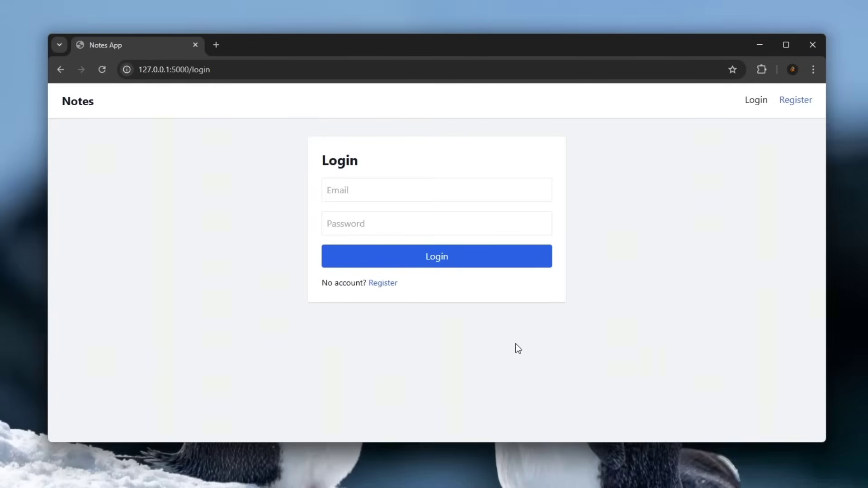
{"action": "left_click", "coordinate": [391, 189]}
{"action": "left_click", "coordinate": [420, 237]}
{"action": "left_click", "coordinate": [403, 225]}
{"action": "type", "text": "abcd"}
{"action": "left_click", "coordinate": [418, 265]}
{"action": "left_click_drag", "start_coordinate": [183, 132], "coordinate": [86, 147]}
{"action": "left_click", "coordinate": [255, 142]}
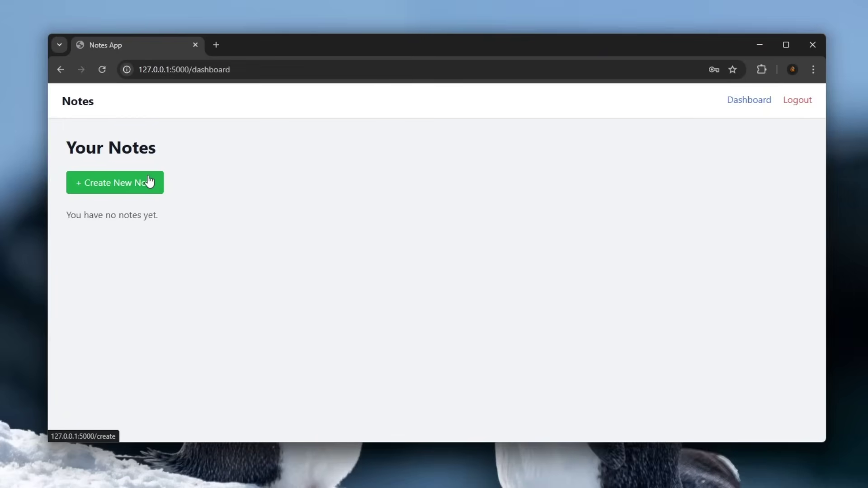
{"action": "left_click_drag", "start_coordinate": [154, 149], "coordinate": [27, 147]}
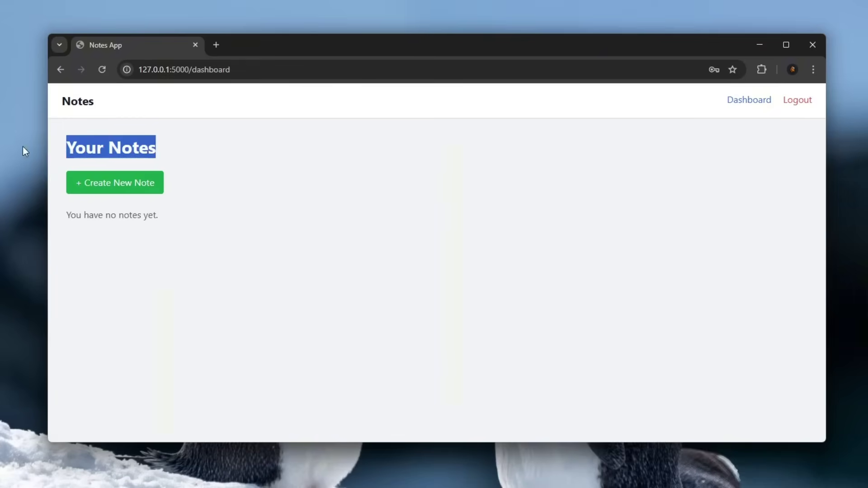
- Open the New Note form and note its 30-character Title limit
{"action": "left_click", "coordinate": [128, 180]}
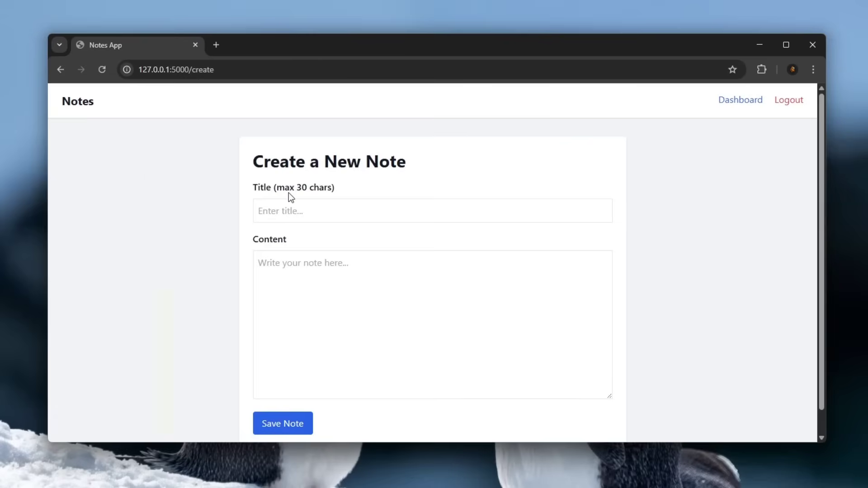
{"action": "left_click_drag", "start_coordinate": [320, 163], "coordinate": [425, 164]}
{"action": "left_click", "coordinate": [424, 165]}
{"action": "double_click", "coordinate": [255, 188]}
{"action": "double_click", "coordinate": [300, 187]}
{"action": "left_click", "coordinate": [294, 277]}
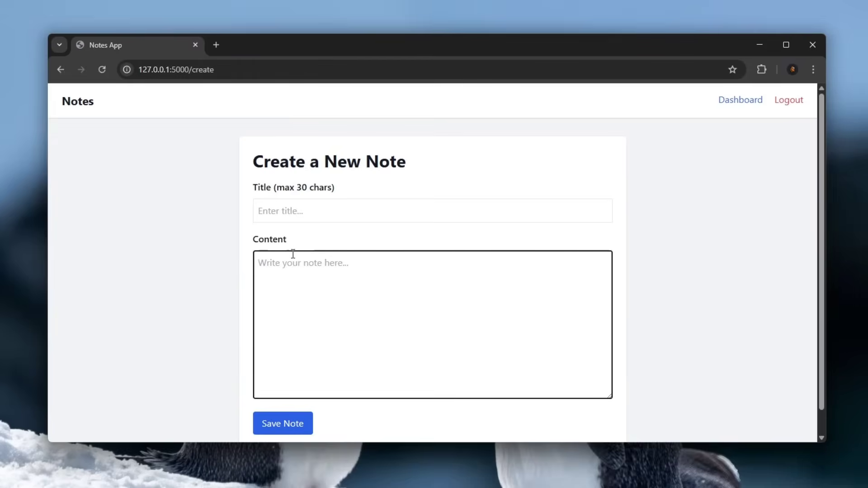
- Fill the title with repeated 12345 blocks up to 30 characters
{"action": "left_click", "coordinate": [298, 213]}
{"action": "type", "text": "te"}
{"action": "key", "text": "ctrl+a"}
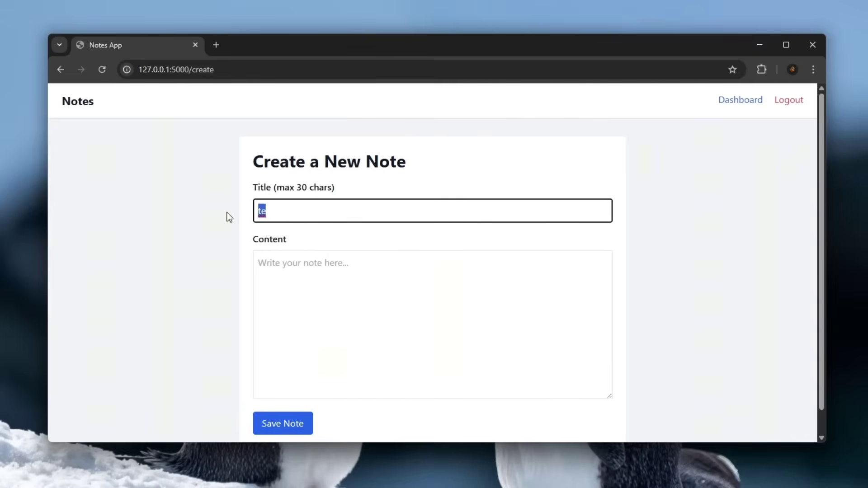
{"action": "type", "text": "12345"}
{"action": "key", "text": "ctrl+a"}
{"action": "key", "text": "ctrl+c"}
{"action": "left_click", "coordinate": [335, 214]}
{"action": "key", "text": "ctrl+v"}
{"action": "key", "text": "ctrl+v"}
{"action": "key", "text": "ctrl+v"}
{"action": "key", "text": "ctrl+v"}
{"action": "key", "text": "ctrl+v"}
{"action": "key", "text": "ctrl+a"}
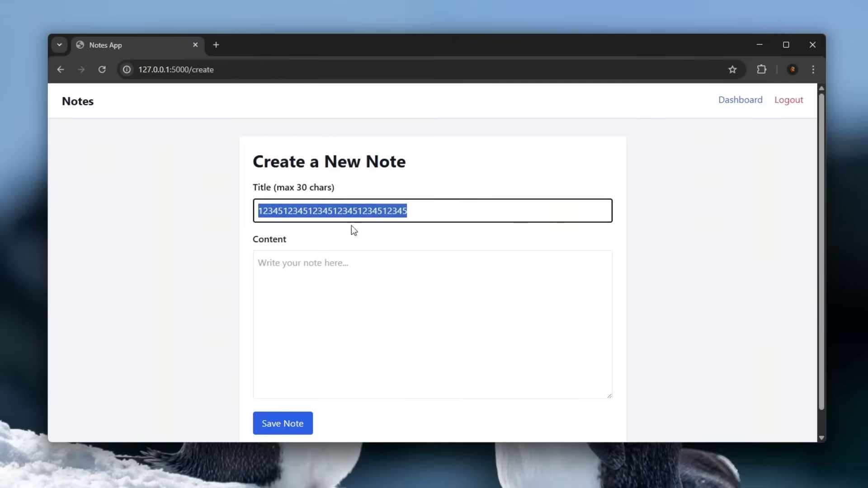
{"action": "left_click", "coordinate": [429, 214]}
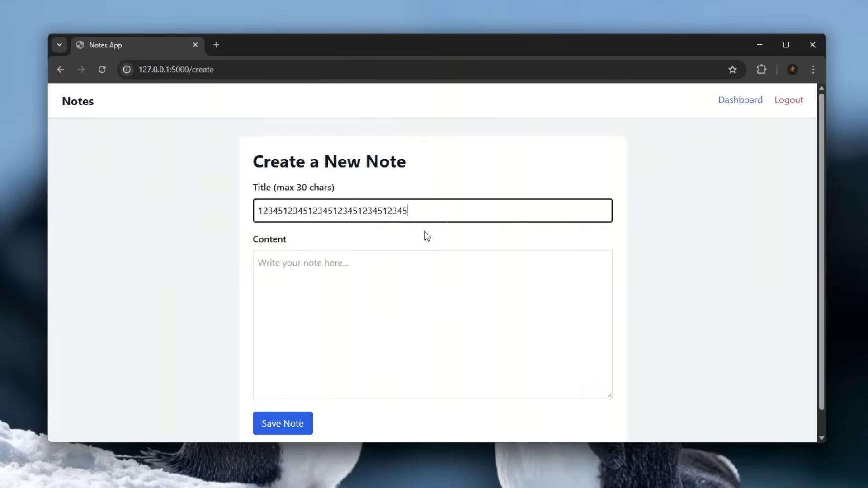
- Open DevTools and select the note's Title input element
{"action": "right_click", "coordinate": [423, 232]}
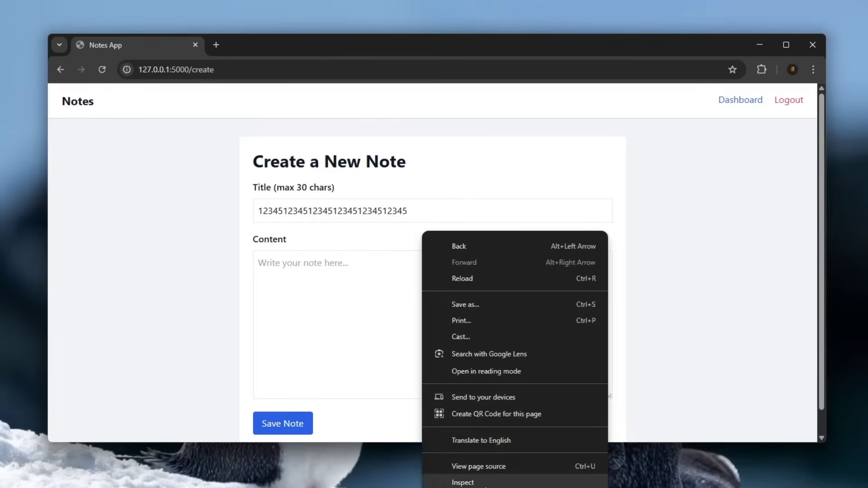
{"action": "left_click", "coordinate": [485, 484]}
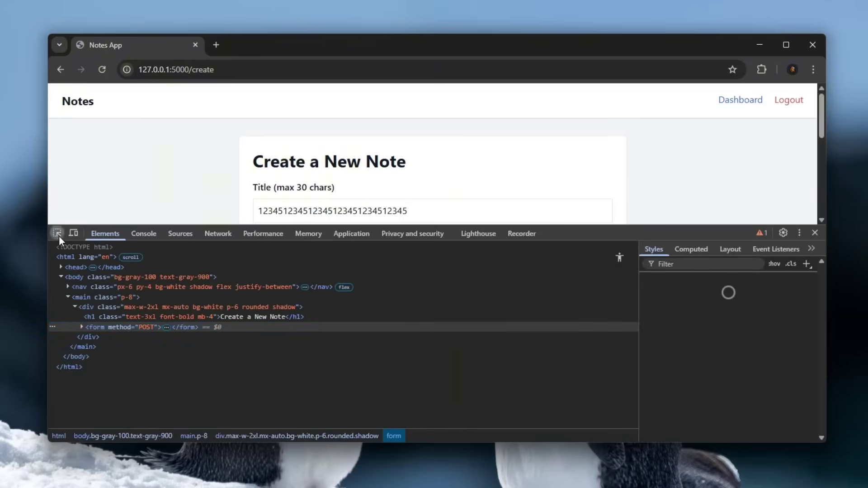
{"action": "left_click", "coordinate": [61, 237]}
{"action": "left_click", "coordinate": [305, 210]}
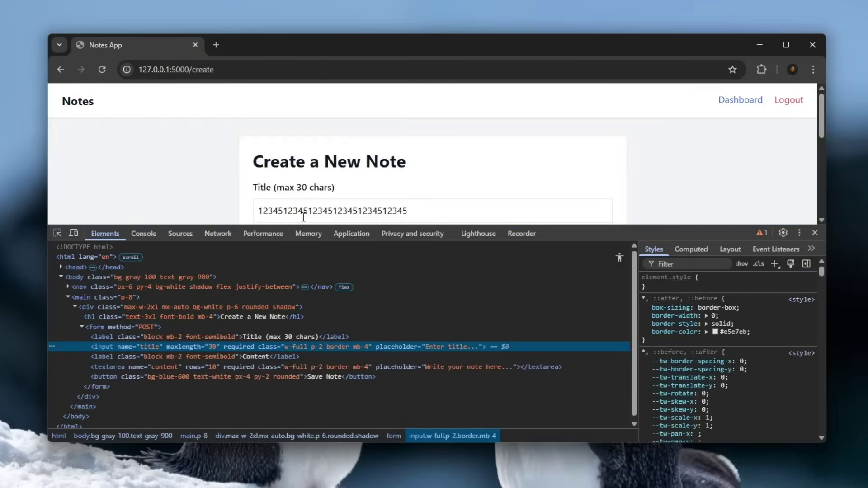
{"action": "right_click", "coordinate": [207, 347]}
{"action": "key", "text": "Escape"}
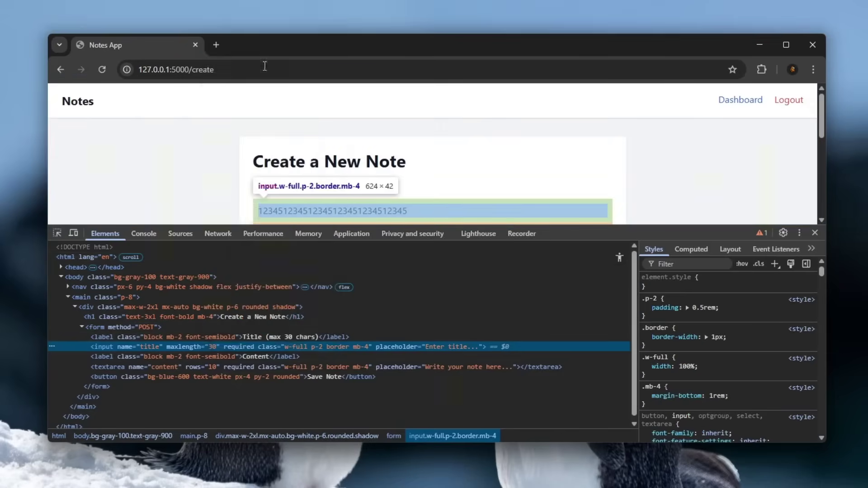
- Delete the Title input's maxlength="30" attribute and shrink the DevTools panel
{"action": "double_click", "coordinate": [228, 347]}
{"action": "left_click_drag", "start_coordinate": [229, 349], "coordinate": [166, 354]}
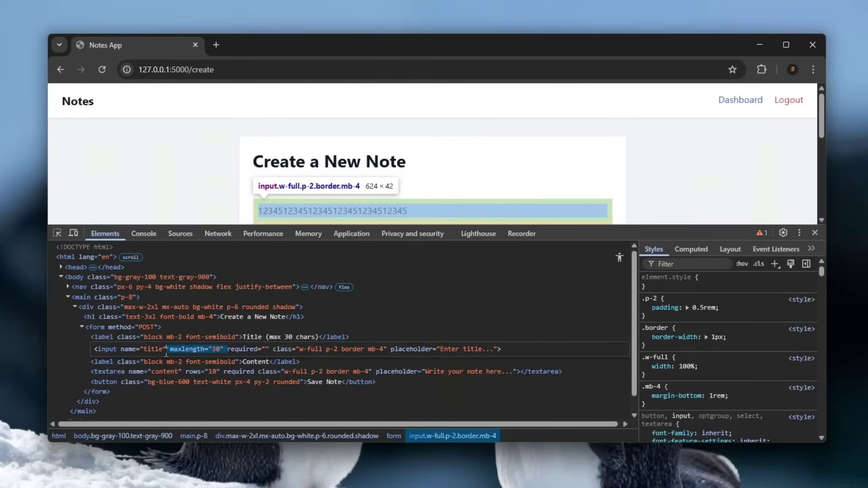
{"action": "key", "text": "BackSpace"}
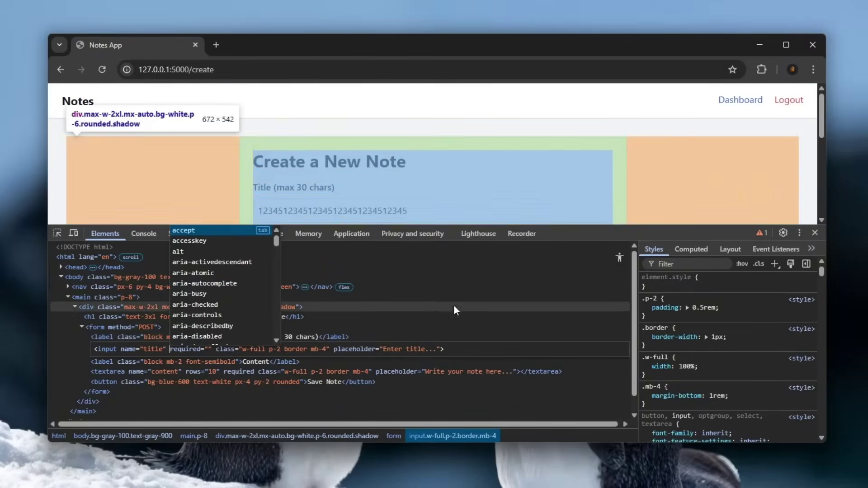
{"action": "key", "text": "Return"}
{"action": "left_click_drag", "start_coordinate": [576, 224], "coordinate": [807, 274]}
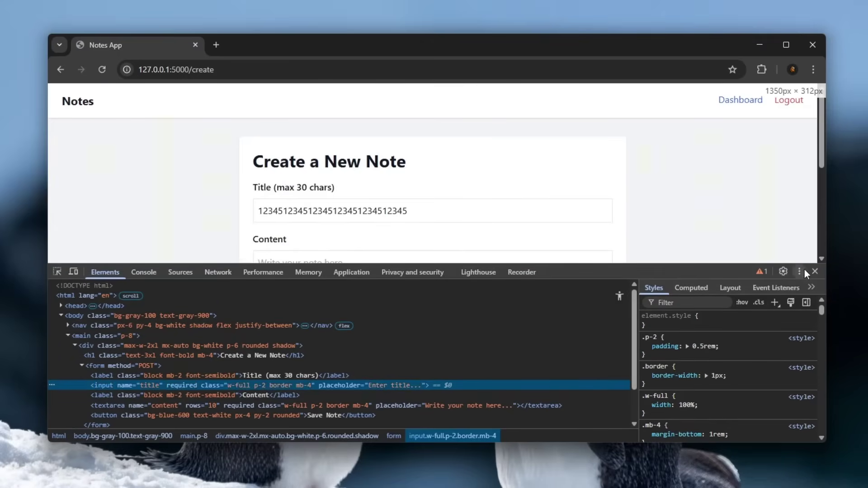
- Add content 'rfwegewg', lengthen the title with 'werewrtew2r2', and save the note
{"action": "key", "text": "F12"}
{"action": "left_click", "coordinate": [348, 254]}
{"action": "type", "text": "rfwegewg"}
{"action": "left_click", "coordinate": [425, 218]}
{"action": "type", "text": "werewrtew2r2"}
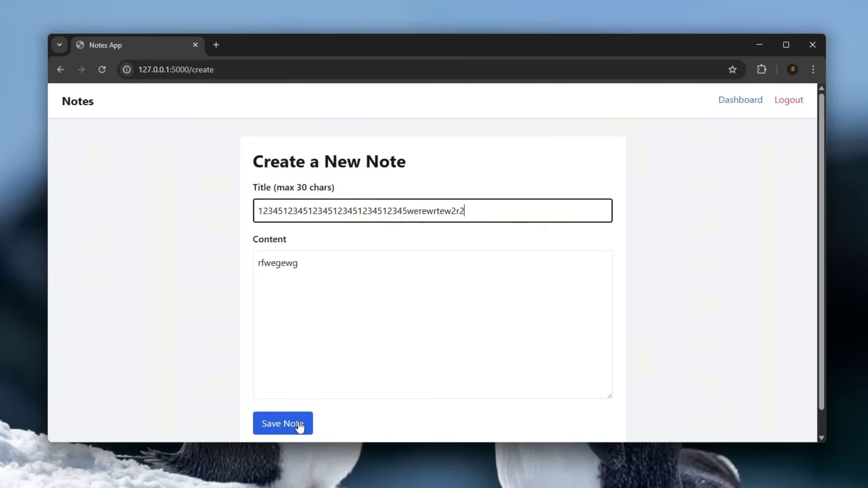
{"action": "left_click", "coordinate": [299, 425]}
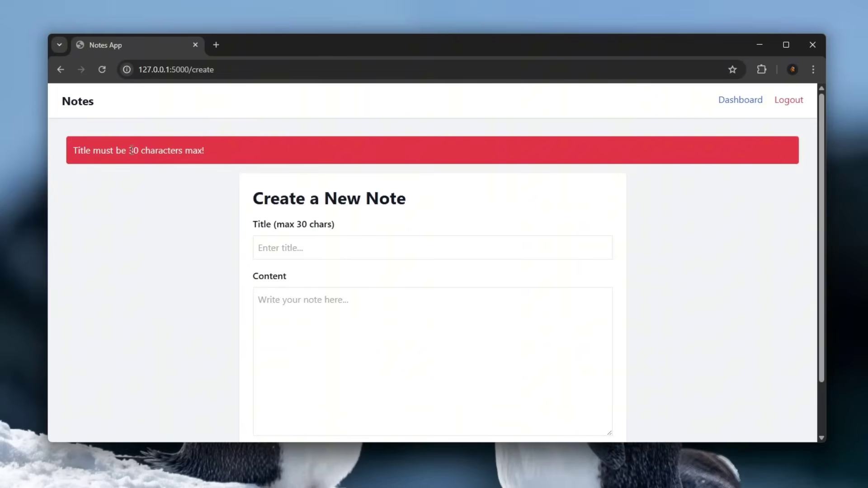
{"action": "double_click", "coordinate": [132, 150]}
- Enter '<input>' as the title with placeholder content '432geg24ger'
{"action": "left_click", "coordinate": [364, 236]}
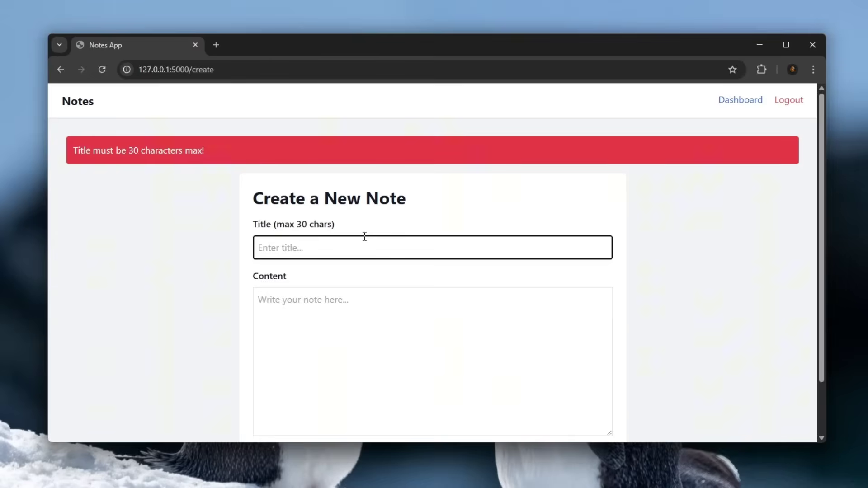
{"action": "type", "text": "< >"}
{"action": "type", "text": "h"}
{"action": "type", "text": "1>"}
{"action": "key", "text": "Left"}
{"action": "key", "text": "BackSpace"}
{"action": "key", "text": "BackSpace"}
{"action": "type", "text": "input"}
{"action": "left_click", "coordinate": [382, 322]}
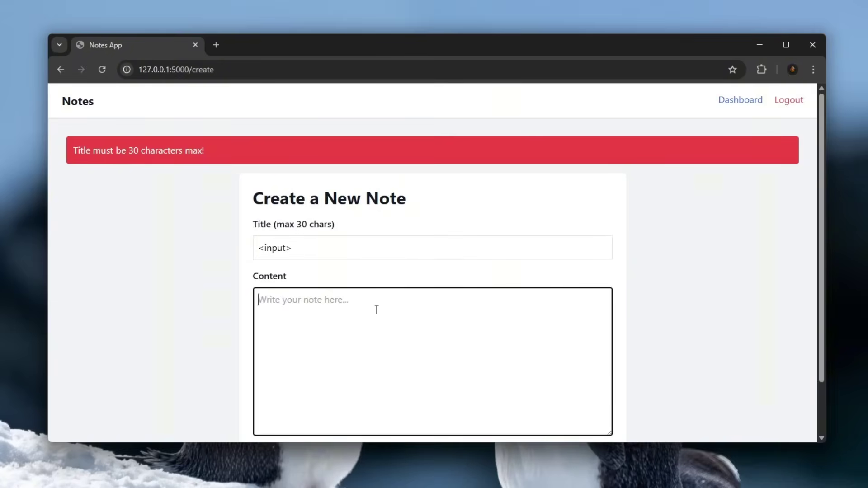
{"action": "type", "text": "432geg24ger"}
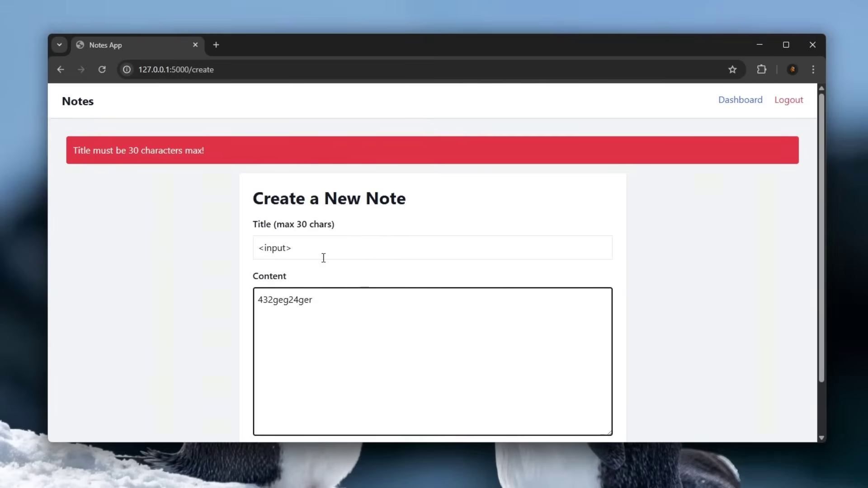
- Replace the content with '<input>' and save the note
{"action": "triple_click", "coordinate": [322, 255]}
{"action": "key", "text": "ctrl+c"}
{"action": "scroll", "coordinate": [411, 232], "scroll_direction": "down", "scroll_amount": 2}
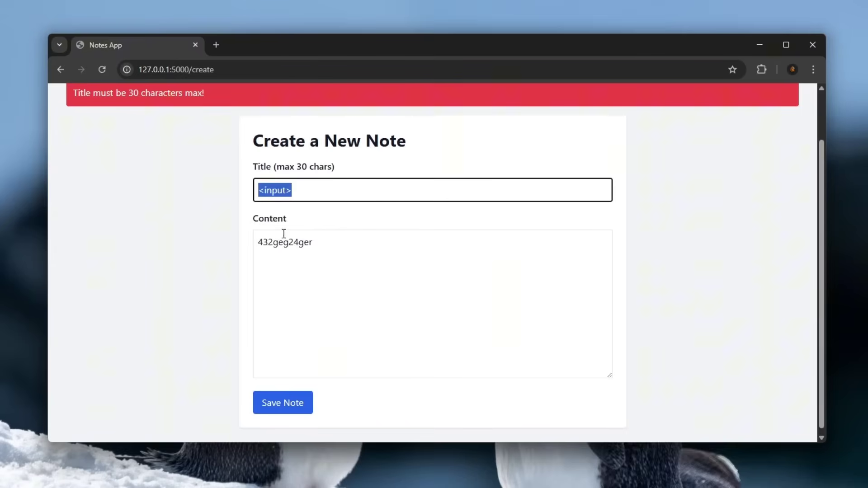
{"action": "triple_click", "coordinate": [266, 260]}
{"action": "key", "text": "ctrl+v"}
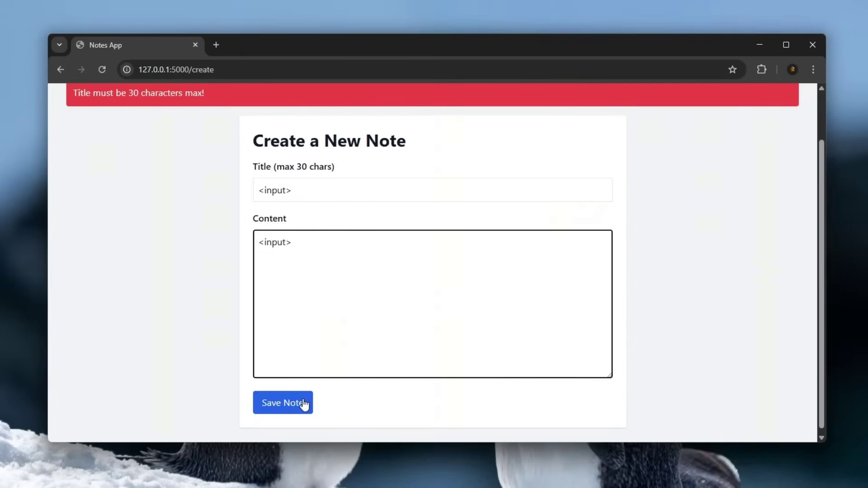
{"action": "left_click", "coordinate": [301, 403]}
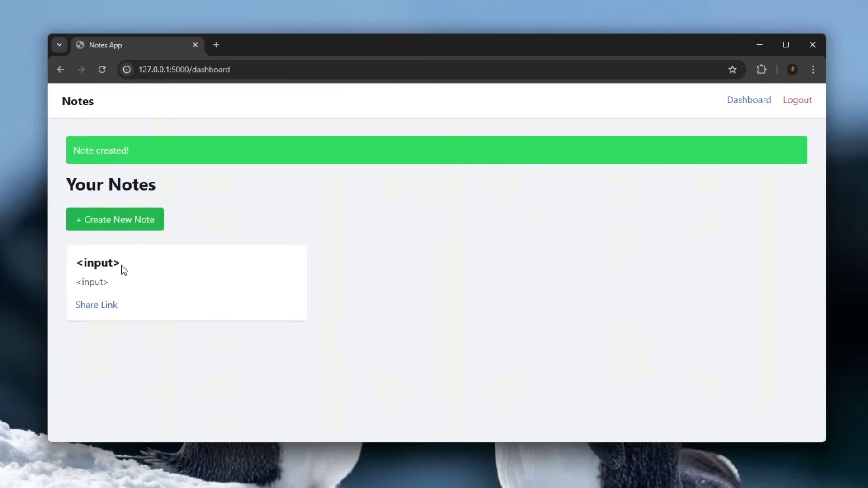
{"action": "mouse_move", "coordinate": [122, 263]}
{"action": "left_mouse_down"}
{"action": "mouse_move", "coordinate": [73, 263]}
{"action": "mouse_move", "coordinate": [82, 281]}
{"action": "left_mouse_up"}
{"action": "triple_click", "coordinate": [109, 264]}
{"action": "left_click_drag", "start_coordinate": [133, 284], "coordinate": [76, 283]}
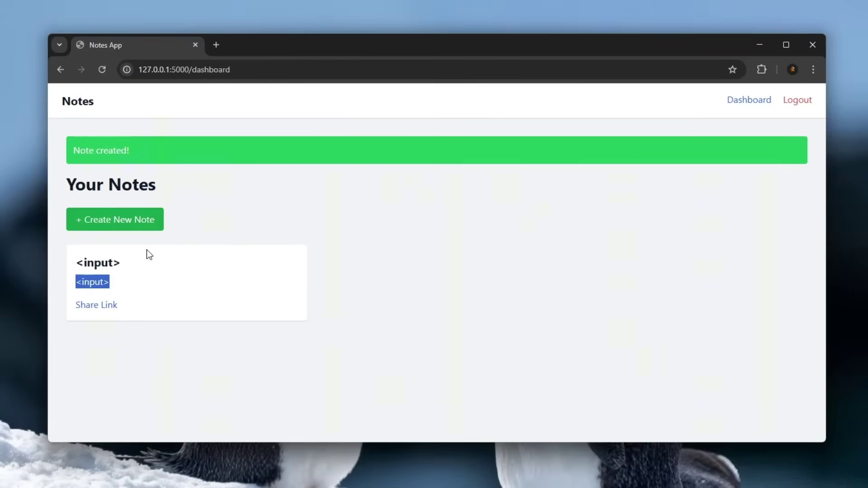
- Open the <input> note's share link and click its rendered title text field
{"action": "left_click", "coordinate": [229, 331]}
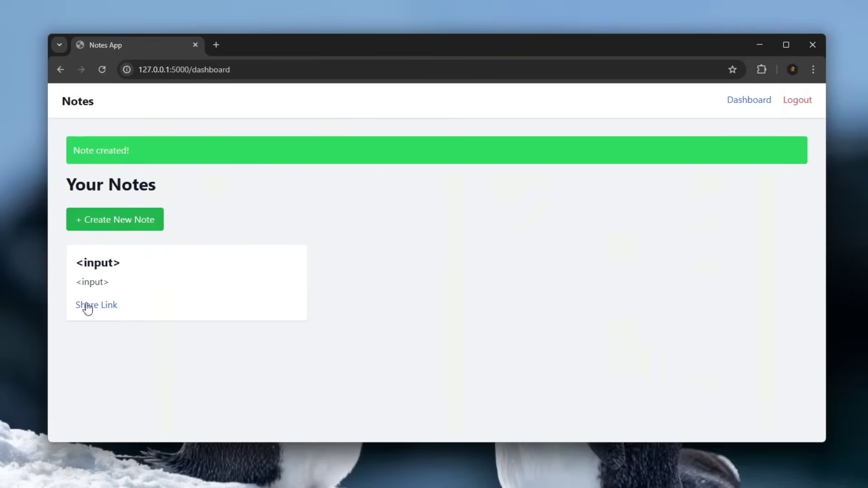
{"action": "left_click", "coordinate": [104, 306]}
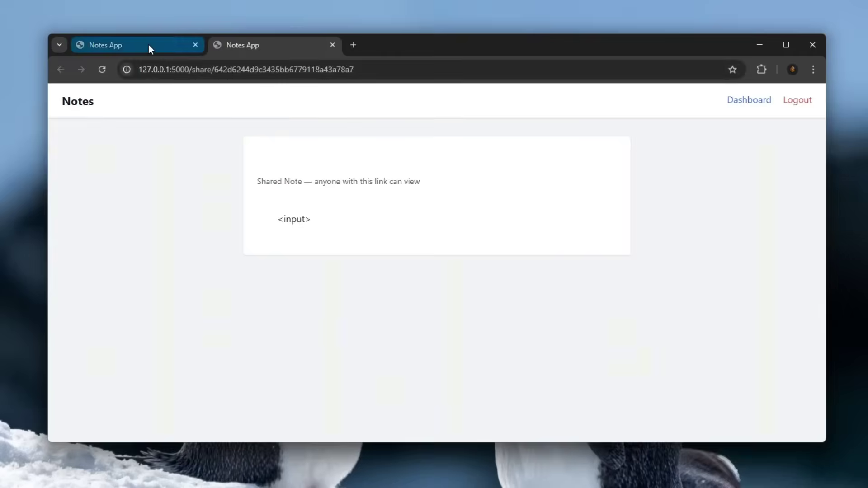
{"action": "left_click", "coordinate": [148, 44]}
{"action": "left_click", "coordinate": [273, 45]}
{"action": "triple_click", "coordinate": [314, 223]}
{"action": "left_click", "coordinate": [314, 225]}
{"action": "double_click", "coordinate": [312, 226]}
{"action": "left_click", "coordinate": [316, 228]}
{"action": "left_click_drag", "start_coordinate": [317, 227], "coordinate": [204, 193]}
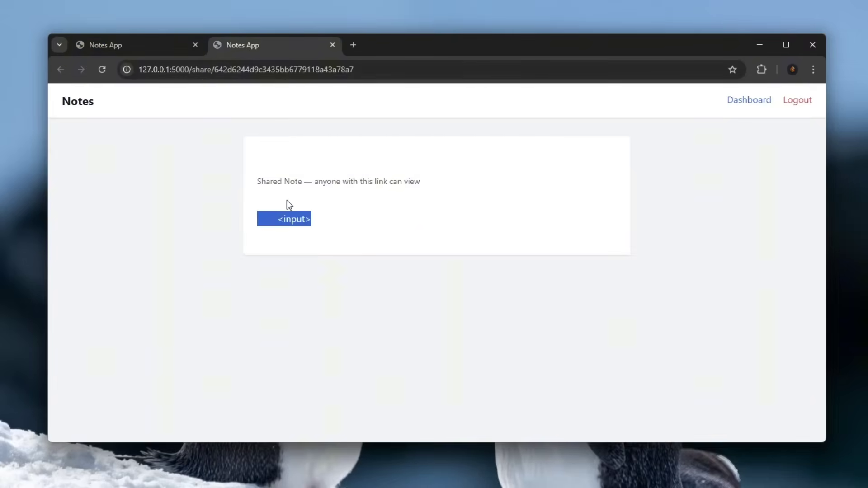
{"action": "left_click", "coordinate": [344, 154]}
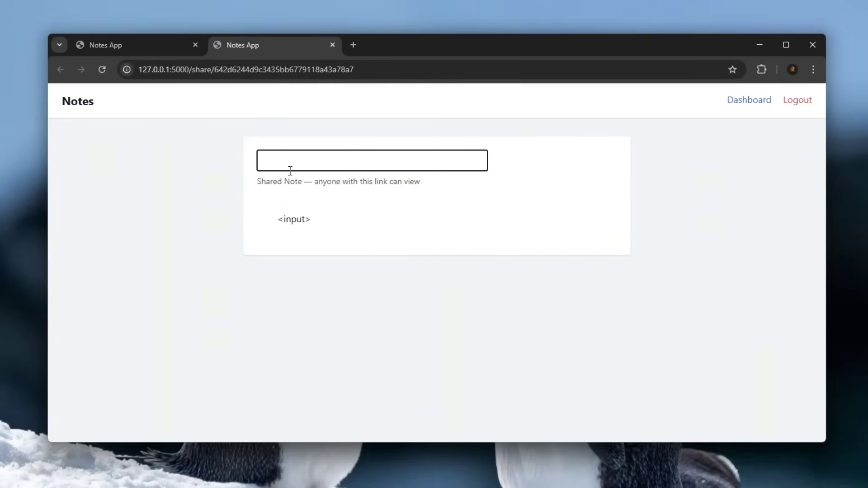
- Start a new note titled '<img src=x onerror=alert(1)>'
{"action": "left_click", "coordinate": [146, 43]}
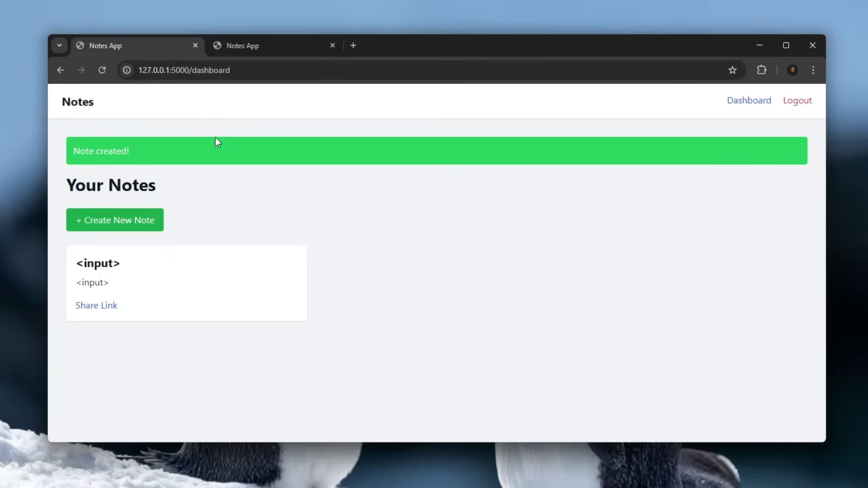
{"action": "left_click", "coordinate": [149, 234]}
{"action": "left_click", "coordinate": [365, 214]}
{"action": "type", "text": "<>"}
{"action": "key", "text": "Left"}
{"action": "type", "text": "img srx"}
{"action": "type", "text": "=x onerror=aert"}
{"action": "key", "text": "BackSpace"}
{"action": "key", "text": "BackSpace"}
{"action": "key", "text": "BackSpace"}
{"action": "type", "text": "lert(1)"}
{"action": "left_click", "coordinate": [321, 371]}
- Save the note with content 'adas', open its share view, and dismiss the alert(1)
{"action": "type", "text": "adas"}
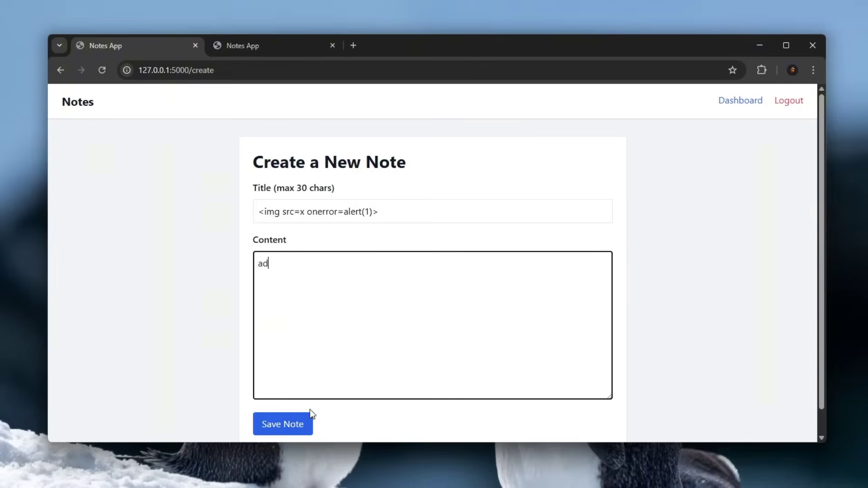
{"action": "left_click", "coordinate": [307, 412]}
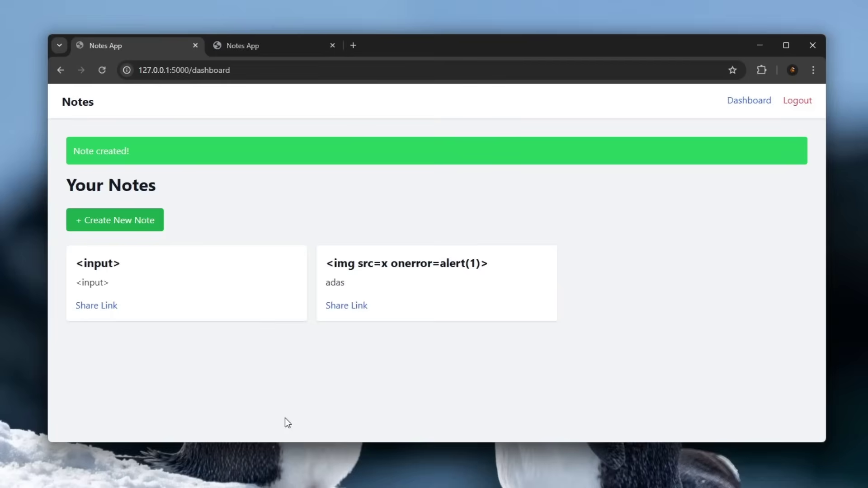
{"action": "left_click", "coordinate": [350, 306]}
{"action": "left_click_drag", "start_coordinate": [356, 107], "coordinate": [278, 119]}
{"action": "left_click", "coordinate": [541, 148]}
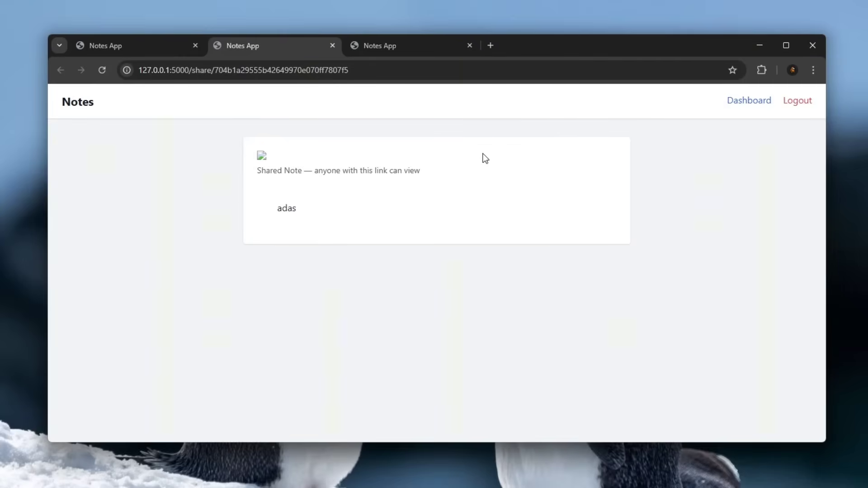
- Load 127.0.0.1:5000/dashboard in a tab and switch between dashboard and shared note
{"action": "left_click", "coordinate": [159, 58]}
{"action": "type", "text": "127.0.0.1:5000/dashboard"}
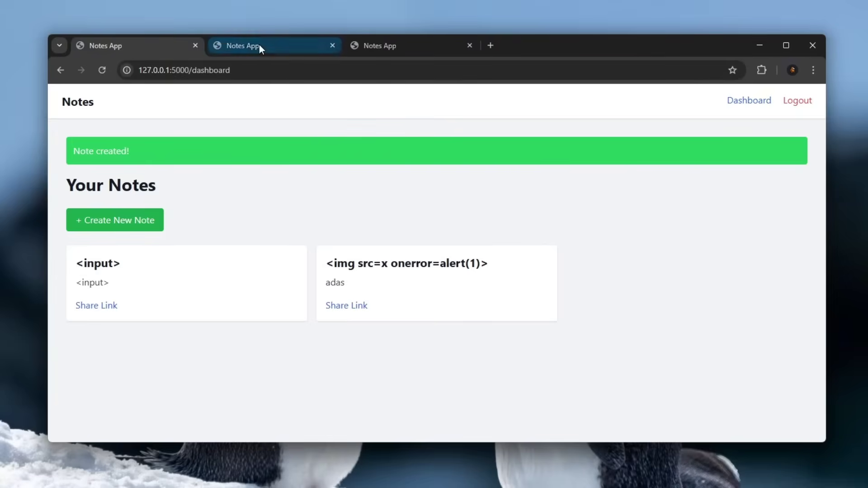
{"action": "left_click", "coordinate": [259, 45]}
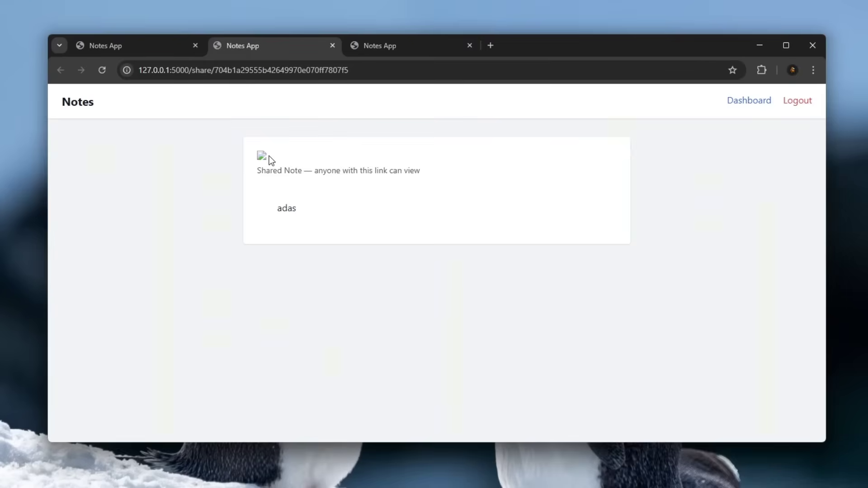
{"action": "left_click", "coordinate": [132, 48]}
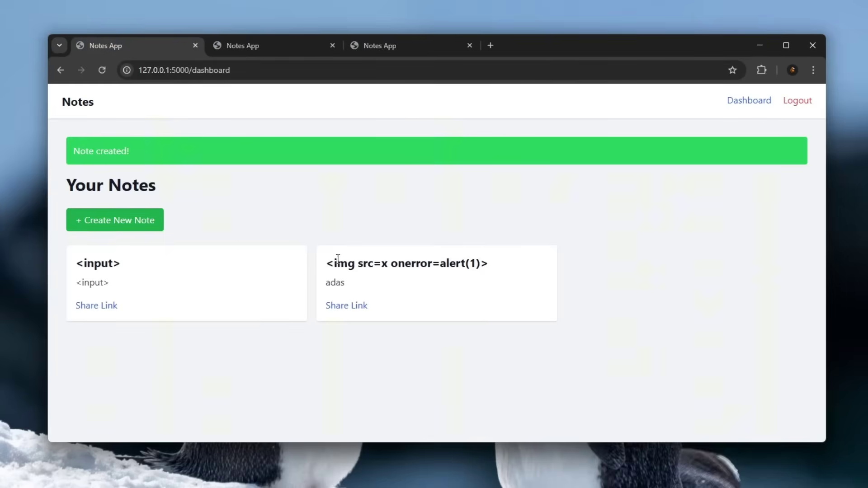
{"action": "left_click", "coordinate": [243, 47]}
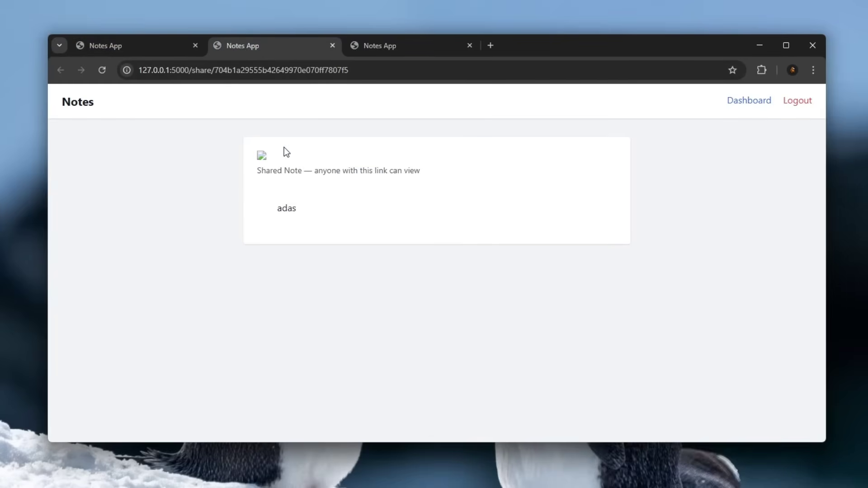
{"action": "left_click", "coordinate": [374, 70]}
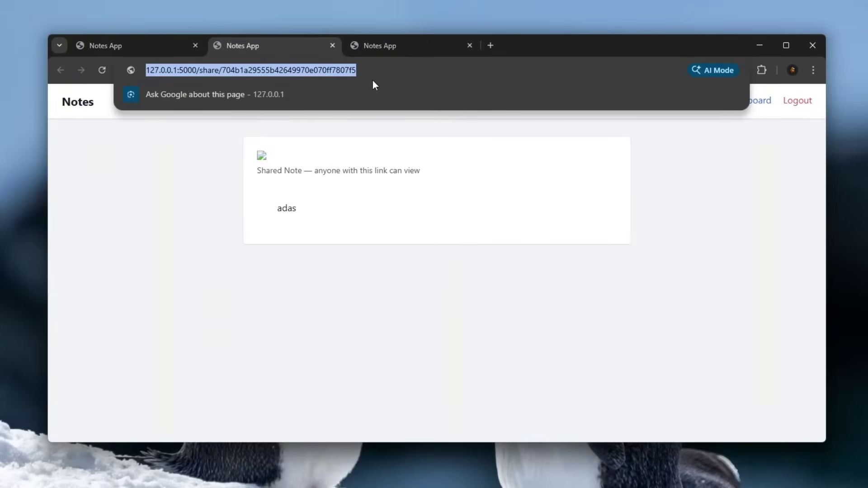
{"action": "left_click", "coordinate": [363, 163]}
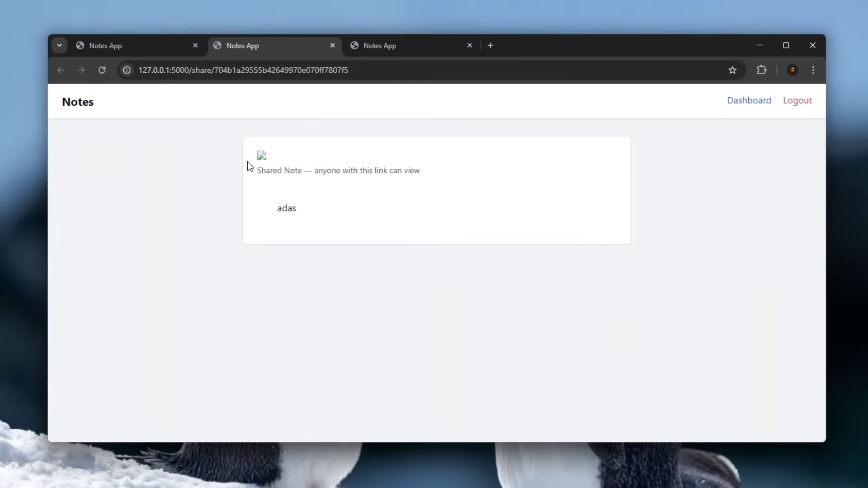
{"action": "left_click", "coordinate": [149, 54]}
{"action": "left_click", "coordinate": [226, 45]}
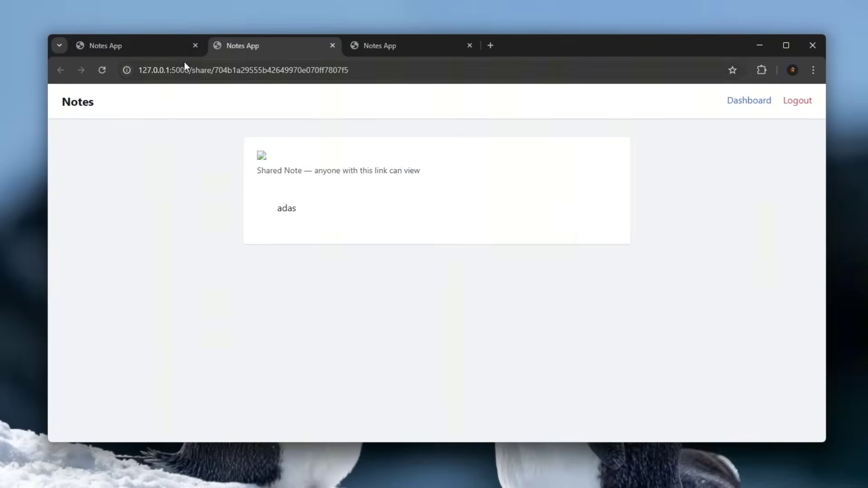
{"action": "left_click", "coordinate": [149, 47]}
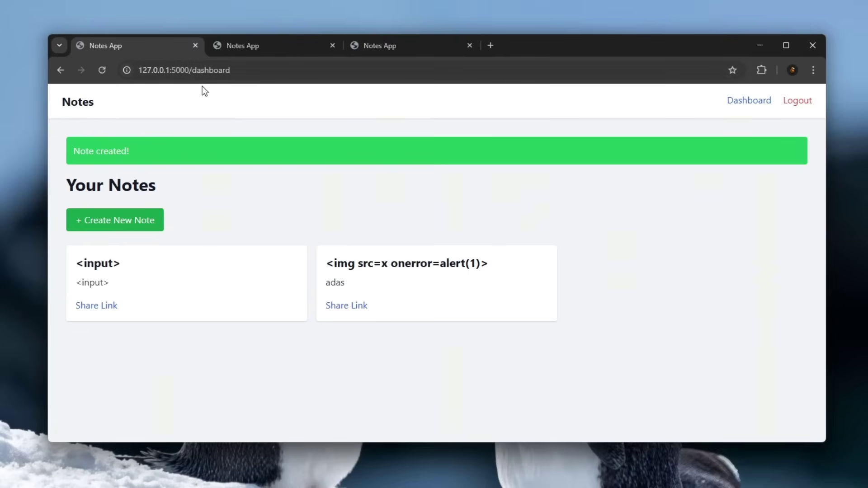
- Open a new-note form and compare the 30-character limit with the img note's title
{"action": "left_click", "coordinate": [137, 230]}
{"action": "left_click", "coordinate": [316, 208]}
{"action": "left_click_drag", "start_coordinate": [276, 190], "coordinate": [314, 188]}
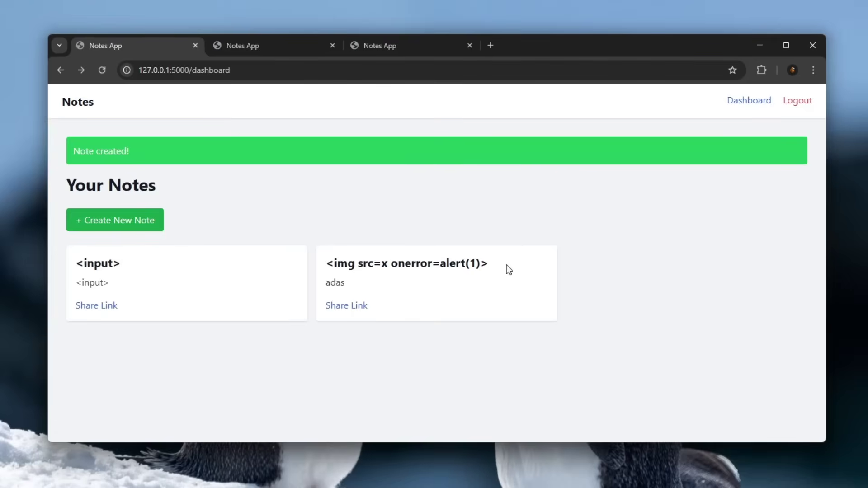
{"action": "mouse_move", "coordinate": [490, 264]}
{"action": "left_mouse_down"}
{"action": "mouse_move", "coordinate": [310, 271]}
{"action": "mouse_move", "coordinate": [521, 268]}
{"action": "left_mouse_up"}
{"action": "left_click", "coordinate": [333, 254]}
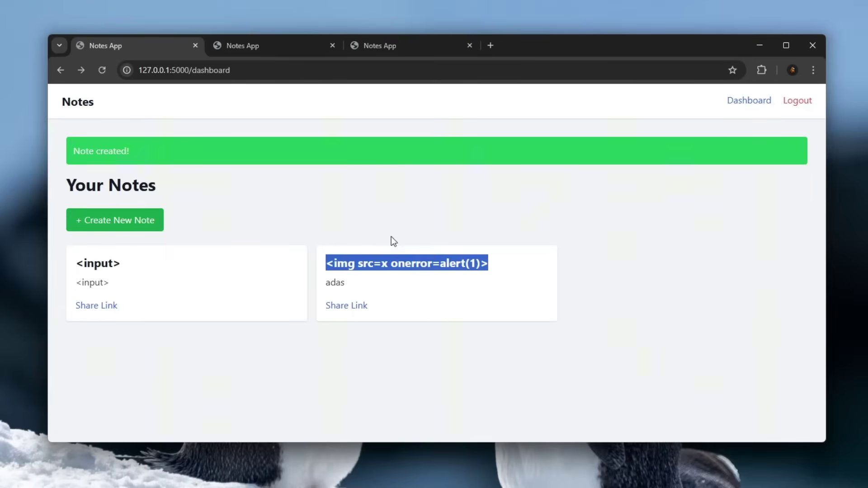
- Open the DevTools Console, clear it, enlarge the text and hide the sidebar
{"action": "right_click", "coordinate": [346, 200]}
{"action": "left_click", "coordinate": [383, 471]}
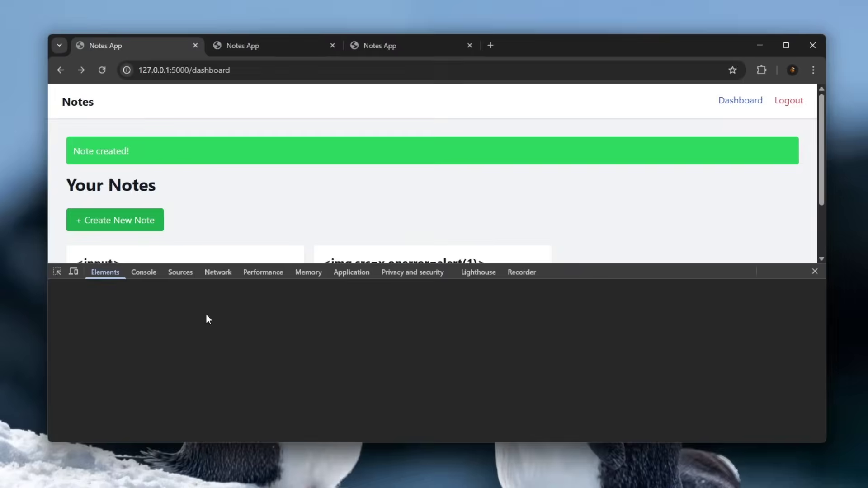
{"action": "left_click", "coordinate": [144, 273]}
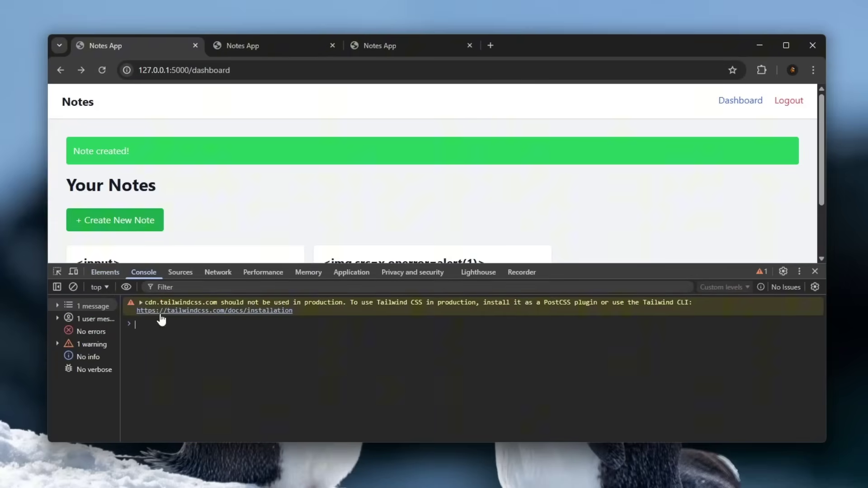
{"action": "left_click", "coordinate": [73, 287]}
{"action": "key", "text": "ctrl+plus"}
{"action": "key", "text": "ctrl+plus"}
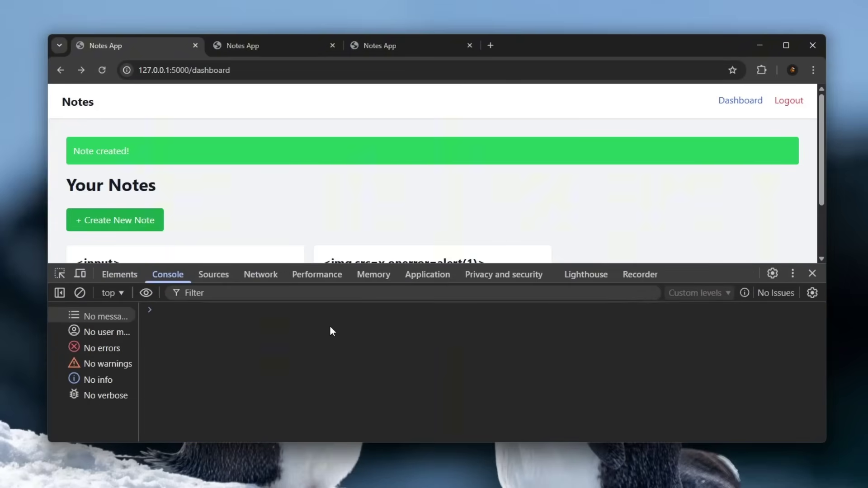
{"action": "key", "text": "ctrl+plus"}
{"action": "left_click", "coordinate": [61, 299]}
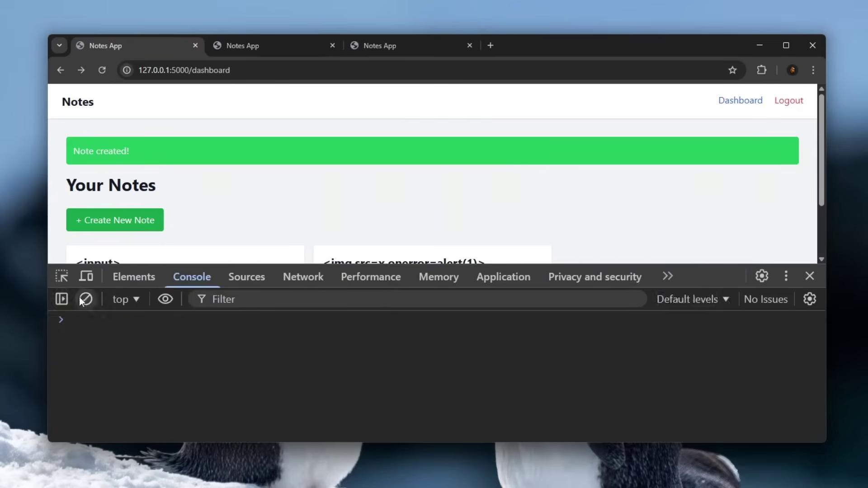
- Run "<img src=x onerror=alert(1)>".length in the console, getting 28
{"action": "left_click_drag", "start_coordinate": [728, 264], "coordinate": [723, 171]}
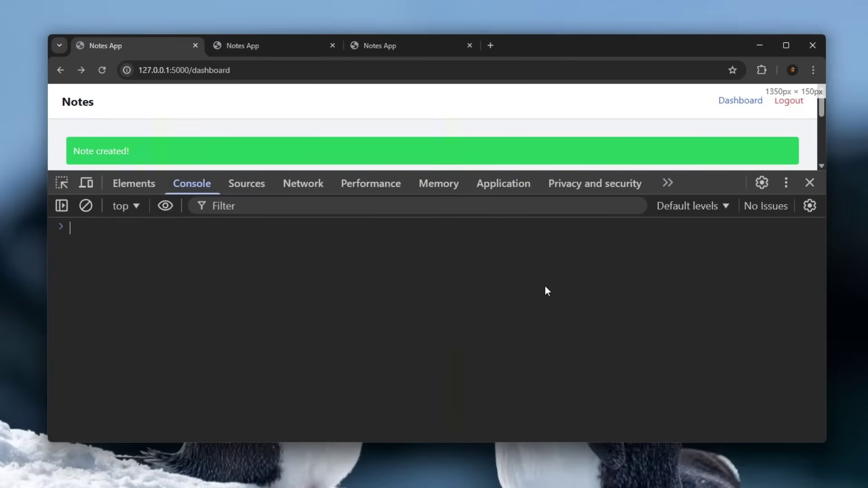
{"action": "type", "text": "\"<img src=x onerror=alert(1)>\".length"}
{"action": "key", "text": "Return"}
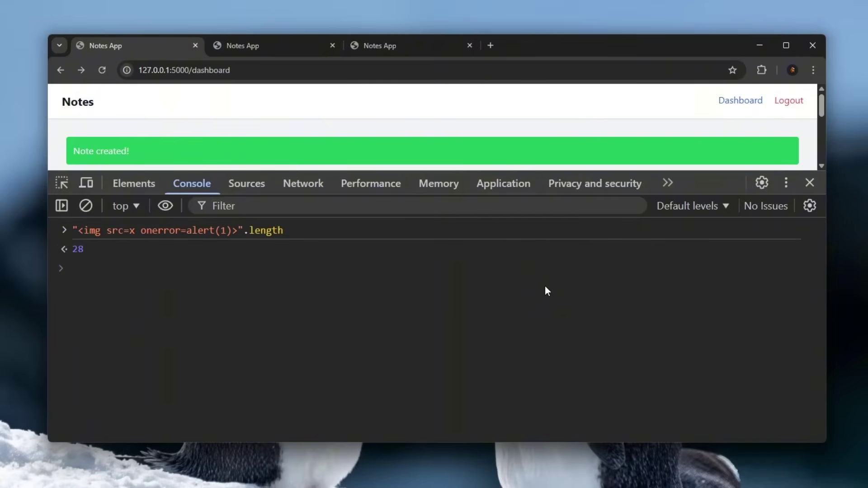
{"action": "double_click", "coordinate": [79, 249]}
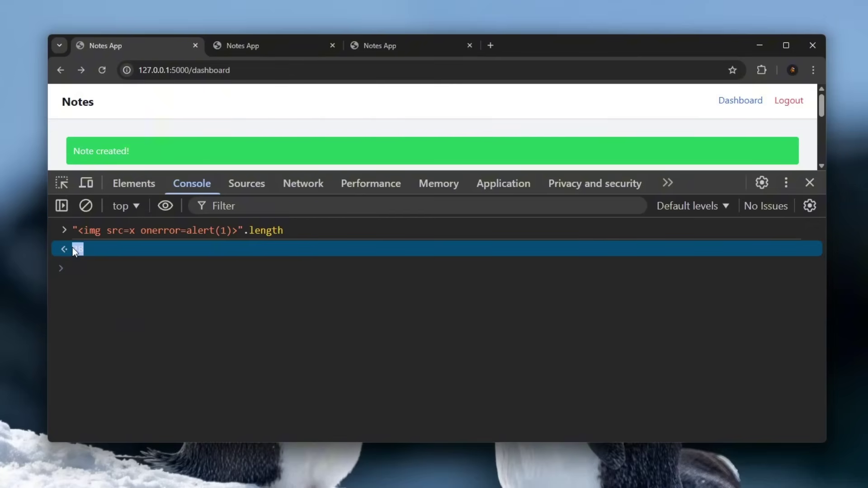
- Measure '<script>alert(1)</script>'.length in the console, getting 25 characters
{"action": "left_click", "coordinate": [116, 277]}
{"action": "type", "text": "\""}
{"action": "type", "text": ">"}
{"action": "key", "text": "Left"}
{"action": "type", "text": "<script></>"}
{"action": "key", "text": "Left"}
{"action": "type", "text": "/script"}
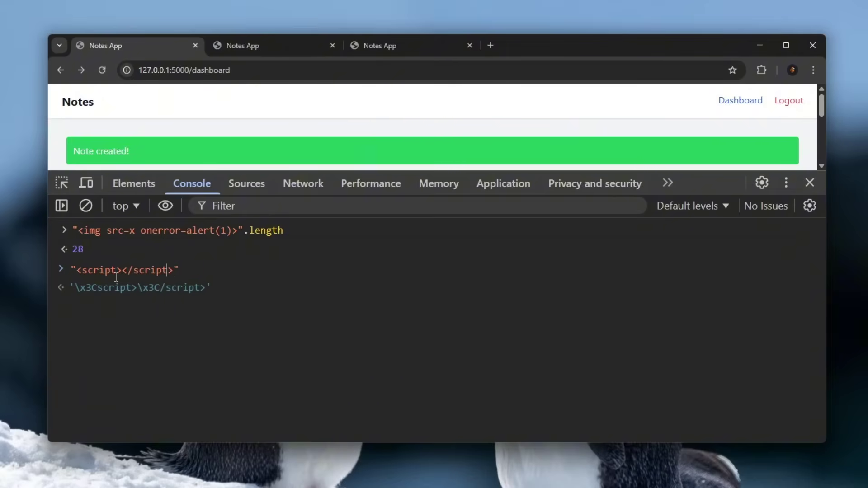
{"action": "key", "text": "Left"}
{"action": "key", "text": "Left"}
{"action": "key", "text": "Left"}
{"action": "type", "text": "alert(1)"}
{"action": "left_click", "coordinate": [253, 265]}
{"action": "type", "text": ".l"}
{"action": "key", "text": "BackSpace"}
{"action": "type", "text": "toLoc"}
{"action": "key", "text": "BackSpace"}
{"action": "key", "text": "BackSpace"}
{"action": "key", "text": "BackSpace"}
{"action": "key", "text": "BackSpace"}
{"action": "type", "text": "length"}
{"action": "key", "text": "Return"}
- Compare the 28 and 25 length results and highlight alert(1) in the payload
{"action": "triple_click", "coordinate": [67, 250]}
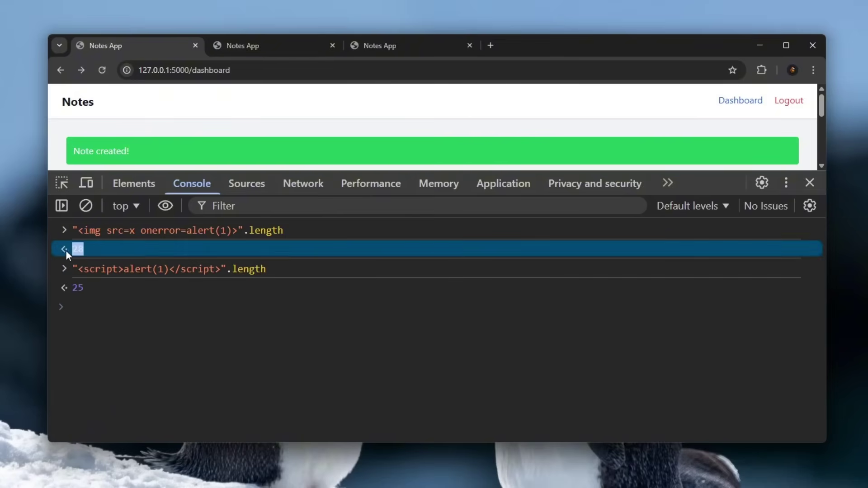
{"action": "triple_click", "coordinate": [96, 288]}
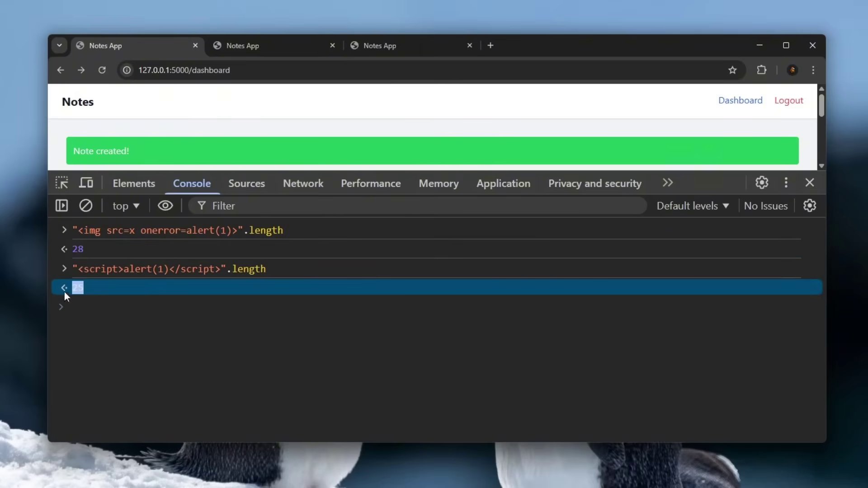
{"action": "triple_click", "coordinate": [73, 250]}
{"action": "left_click_drag", "start_coordinate": [237, 230], "coordinate": [283, 230]}
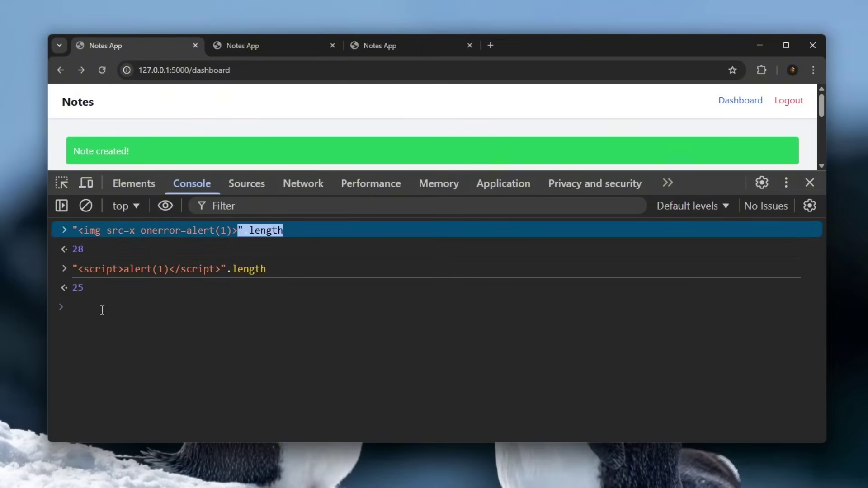
{"action": "triple_click", "coordinate": [89, 288]}
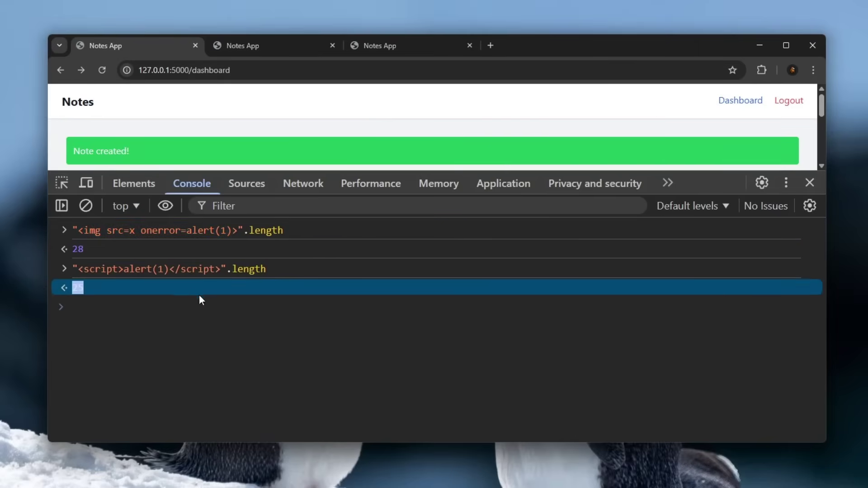
{"action": "left_click", "coordinate": [200, 309]}
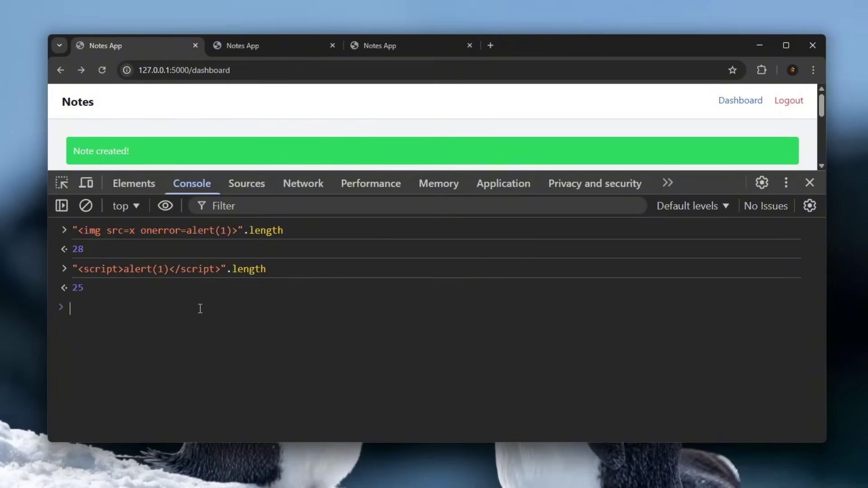
{"action": "left_click_drag", "start_coordinate": [169, 269], "coordinate": [125, 271]}
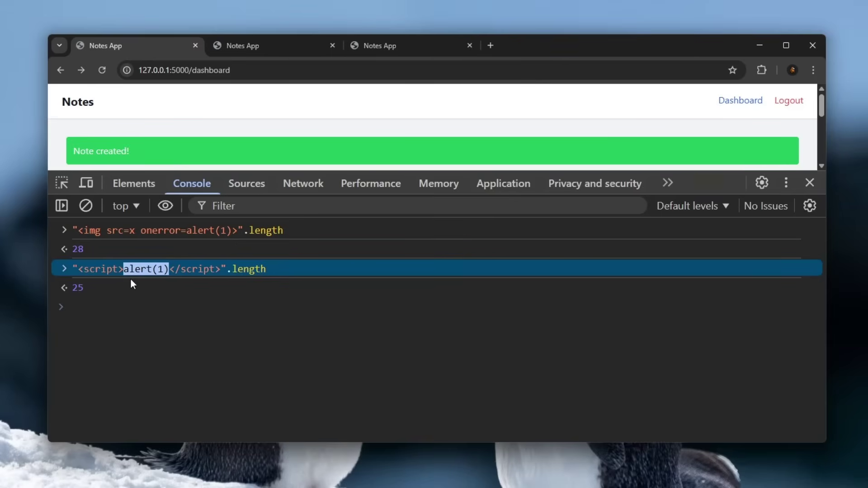
{"action": "left_click", "coordinate": [167, 310]}
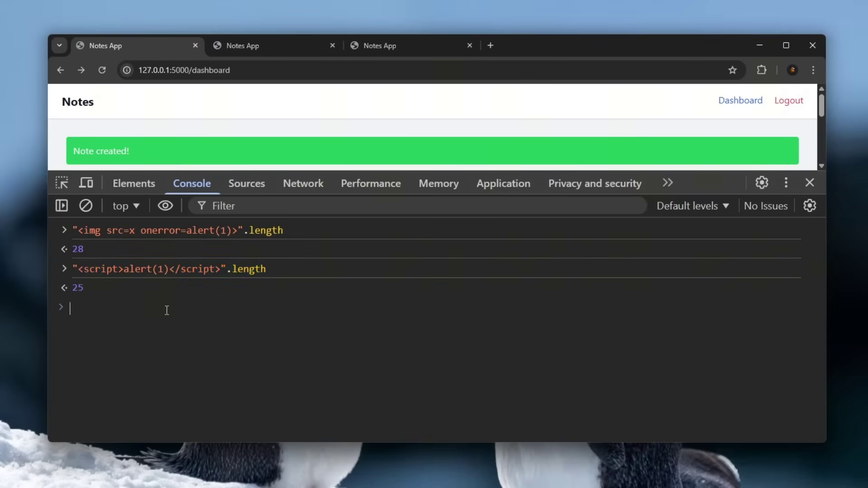
- Re-run the length check without alert(1): '<script></script>' measures 17 characters
{"action": "key", "text": "Up"}
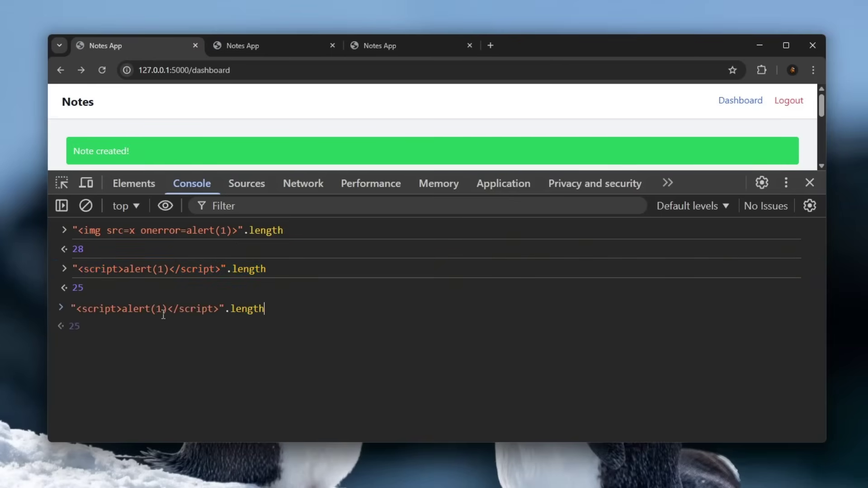
{"action": "key", "text": "BackSpace"}
{"action": "key", "text": "BackSpace"}
{"action": "key", "text": "BackSpace"}
{"action": "key", "text": "BackSpace"}
{"action": "key", "text": "BackSpace"}
{"action": "key", "text": "BackSpace"}
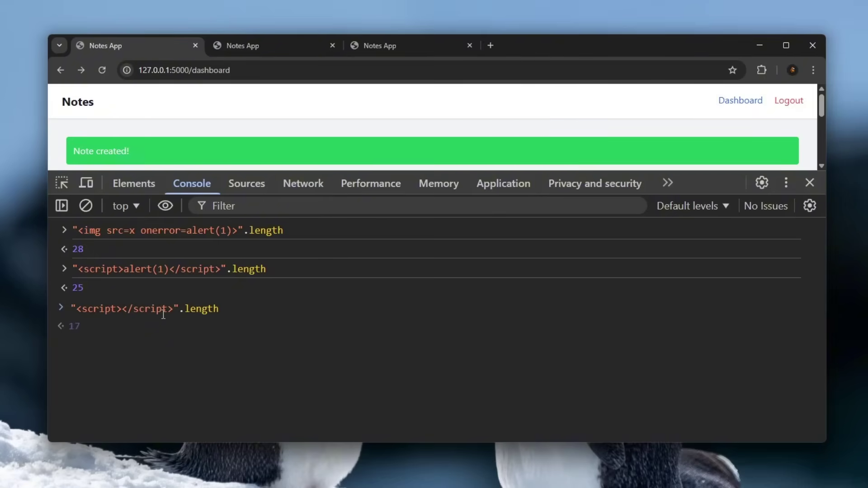
{"action": "key", "text": "Return"}
{"action": "left_click_drag", "start_coordinate": [83, 325], "coordinate": [61, 328]}
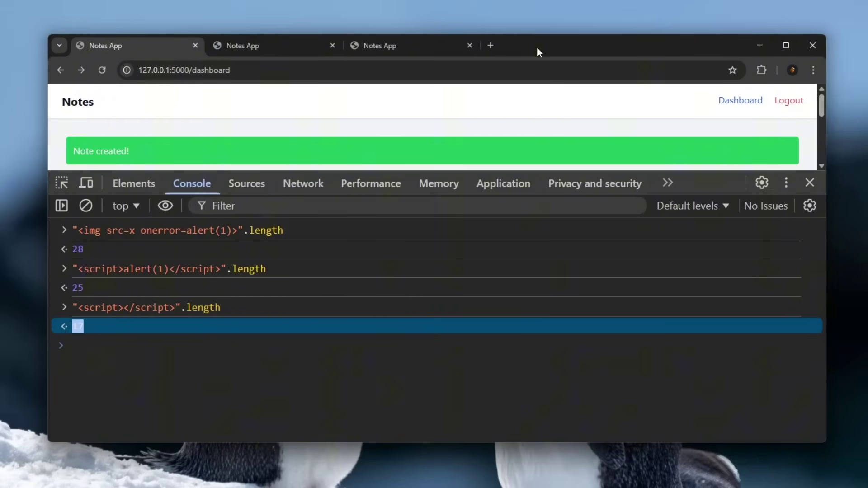
{"action": "left_click_drag", "start_coordinate": [536, 47], "coordinate": [533, 56]}
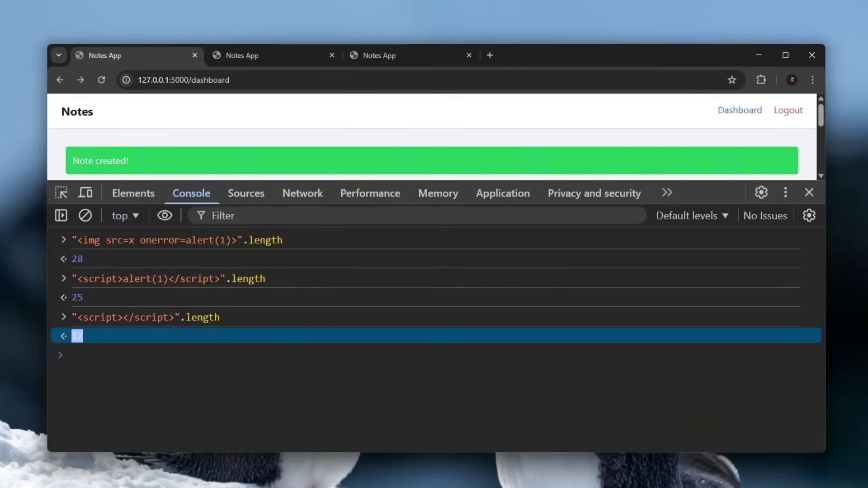
- Open notes.py and highlight the 30 title limit and request.form["title"] in create_note
{"action": "key", "text": "alt+Tab"}
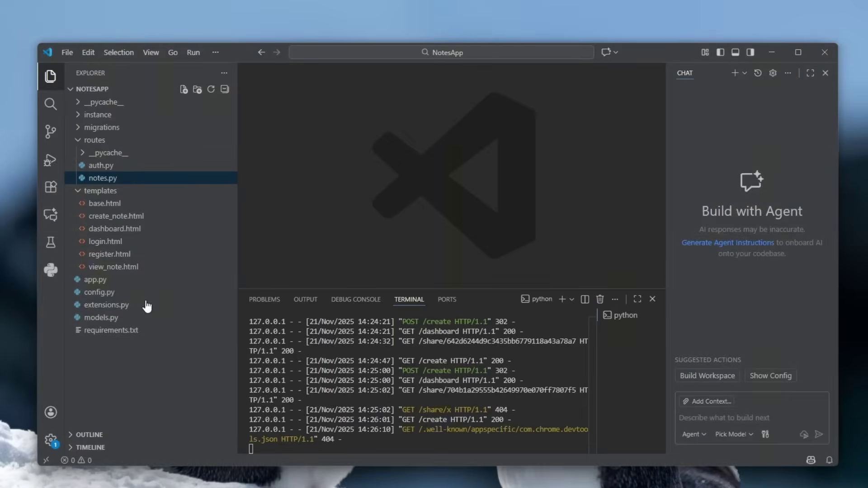
{"action": "left_click", "coordinate": [124, 180]}
{"action": "scroll", "coordinate": [368, 211], "scroll_direction": "up", "scroll_amount": 3}
{"action": "scroll", "coordinate": [368, 212], "scroll_direction": "down", "scroll_amount": 5}
{"action": "scroll", "coordinate": [368, 211], "scroll_direction": "up", "scroll_amount": 2}
{"action": "double_click", "coordinate": [388, 202]}
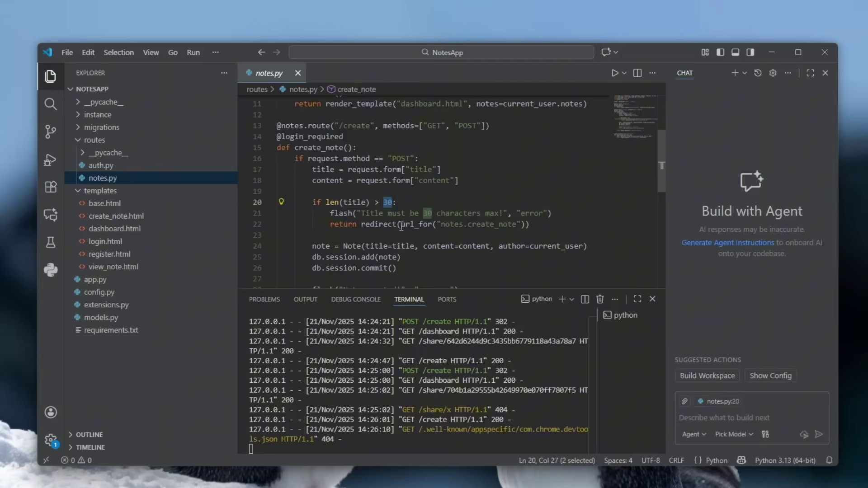
{"action": "left_click_drag", "start_coordinate": [423, 213], "coordinate": [436, 213]}
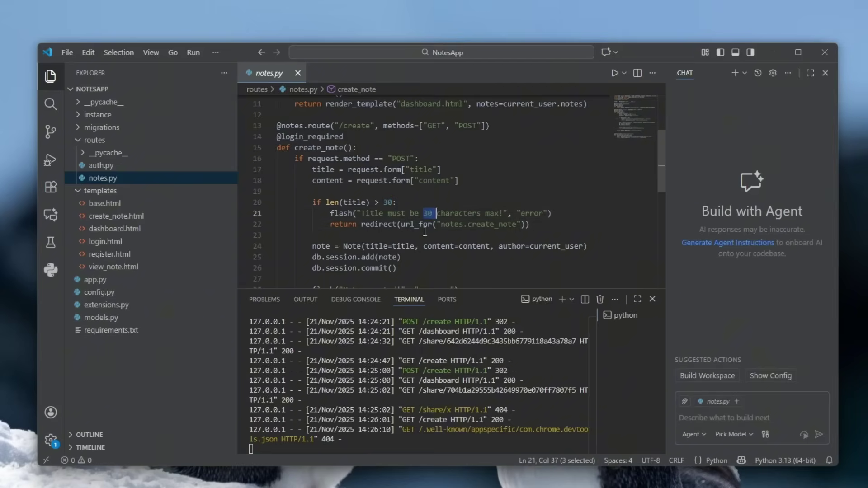
{"action": "double_click", "coordinate": [386, 202]}
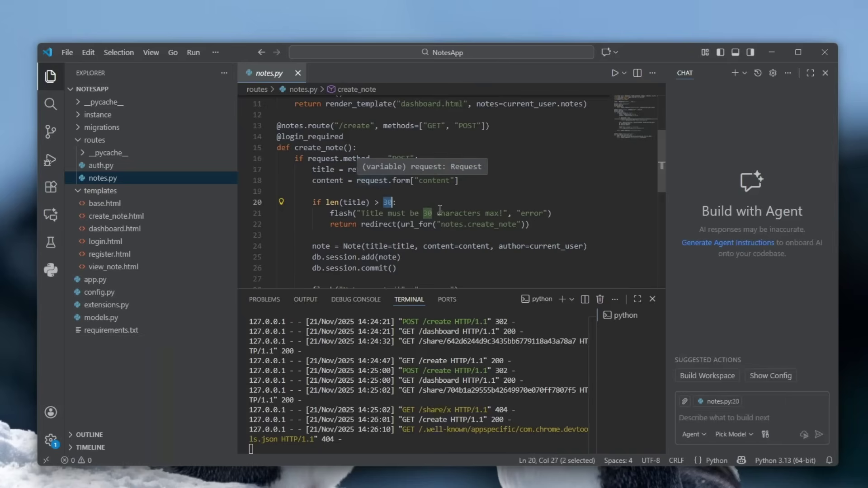
{"action": "left_click_drag", "start_coordinate": [441, 169], "coordinate": [347, 170]}
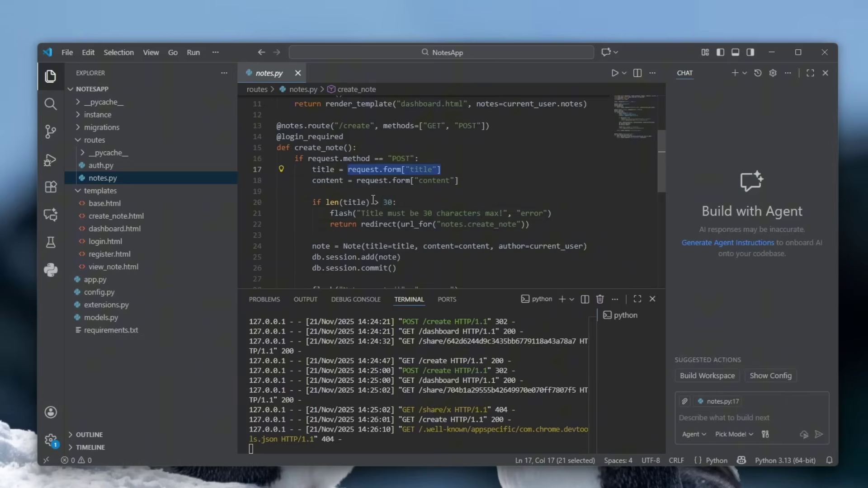
{"action": "left_click_drag", "start_coordinate": [383, 203], "coordinate": [387, 202]}
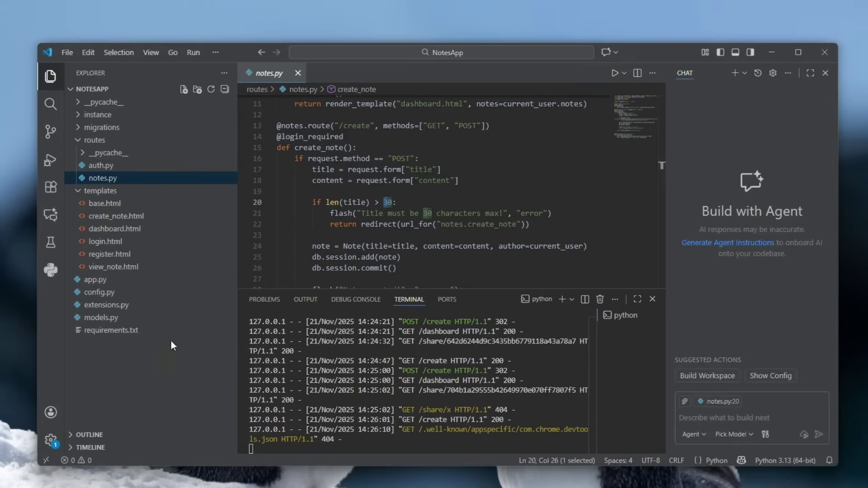
{"action": "left_click", "coordinate": [50, 440]}
{"action": "mouse_move", "coordinate": [135, 402]}
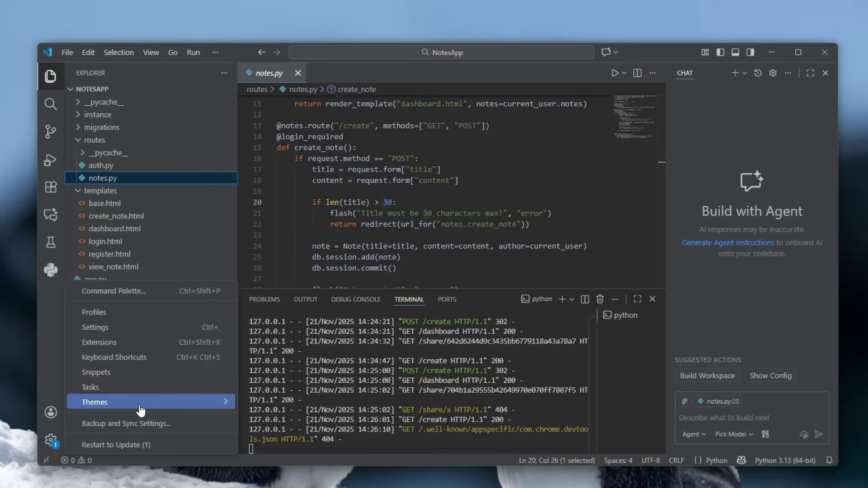
{"action": "left_click", "coordinate": [274, 404]}
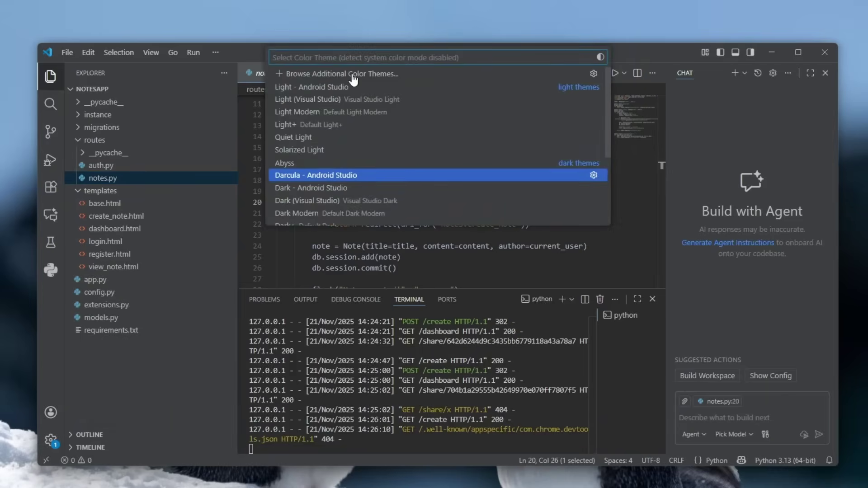
{"action": "left_click", "coordinate": [327, 75]}
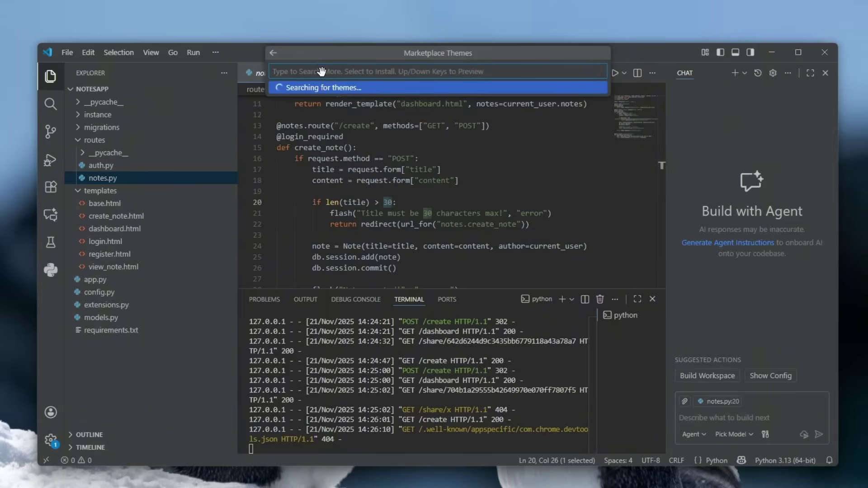
{"action": "type", "text": "dracula adn"}
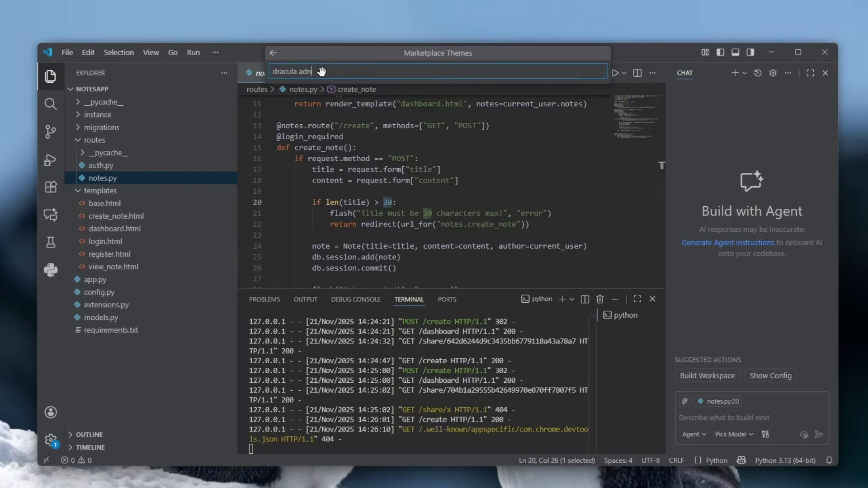
{"action": "type", "text": "nd"}
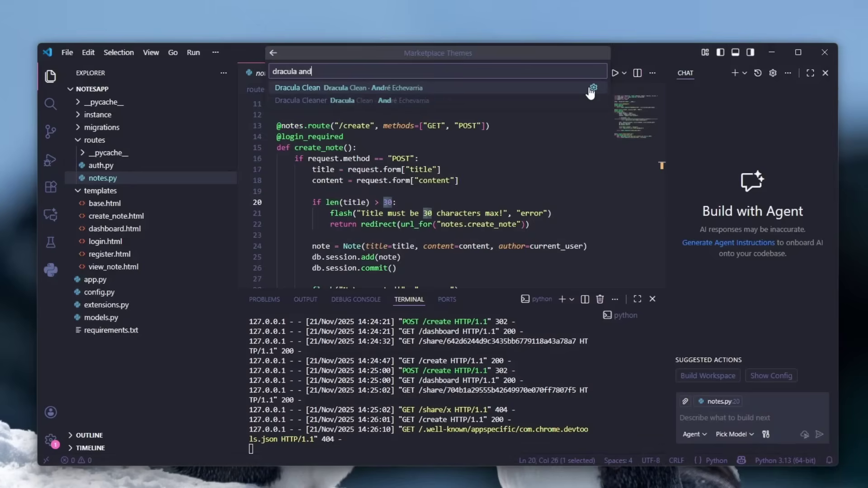
{"action": "key", "text": "Escape"}
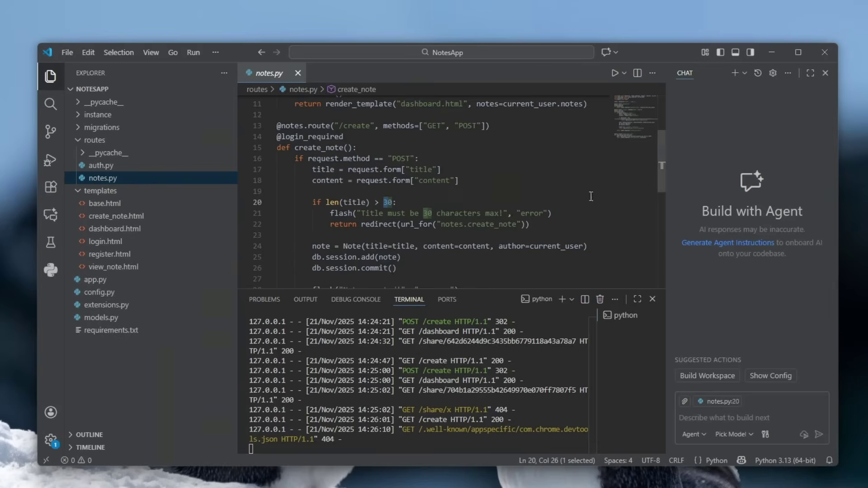
- Collapse the routes and templates folders and create a new file at the project root
{"action": "left_click", "coordinate": [111, 141]}
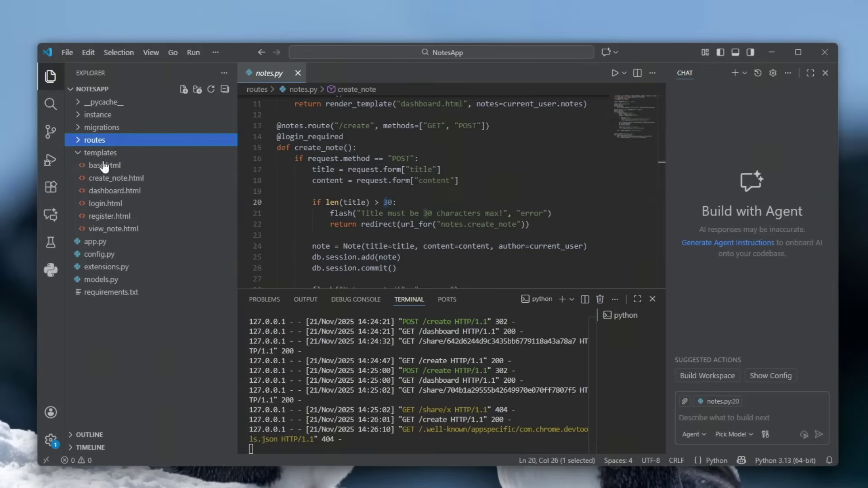
{"action": "left_click", "coordinate": [100, 154]}
{"action": "left_click", "coordinate": [134, 312]}
{"action": "left_click", "coordinate": [183, 91]}
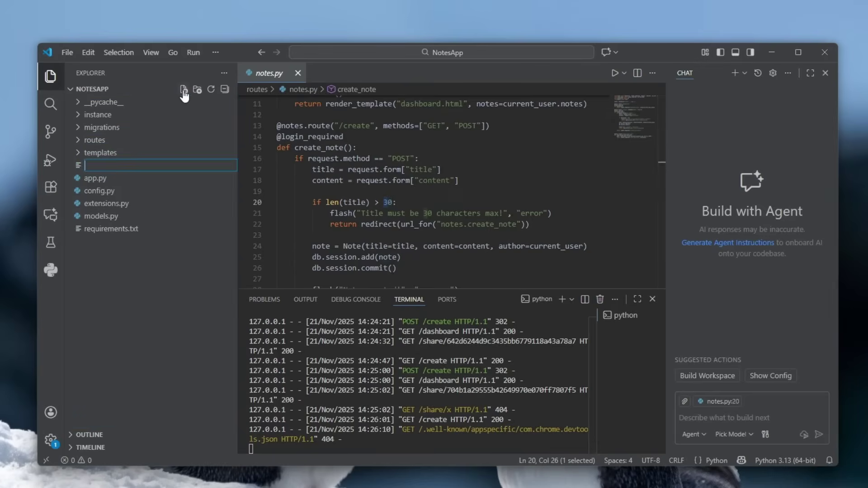
{"action": "type", "text": "app.py"}
{"action": "key", "text": "Escape"}
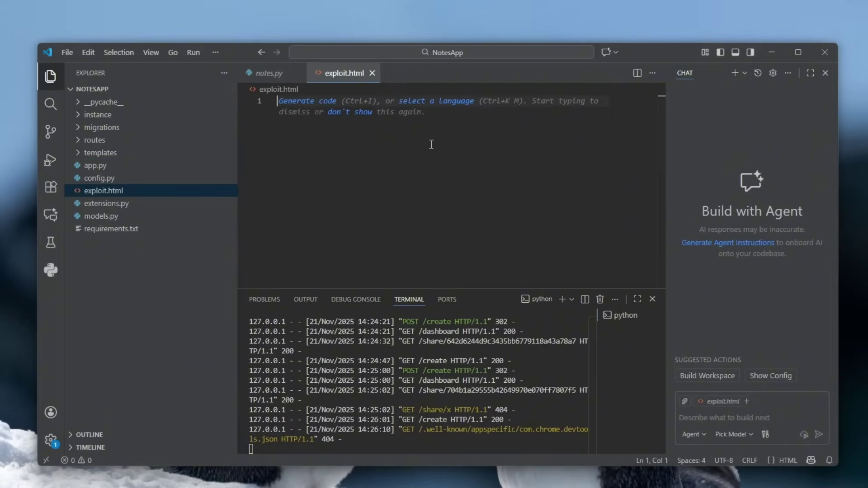
- Insert an empty script block in exploit.html using the Emmet sc abbreviation
{"action": "type", "text": "sc"}
{"action": "key", "text": "Tab"}
{"action": "key", "text": "Return"}
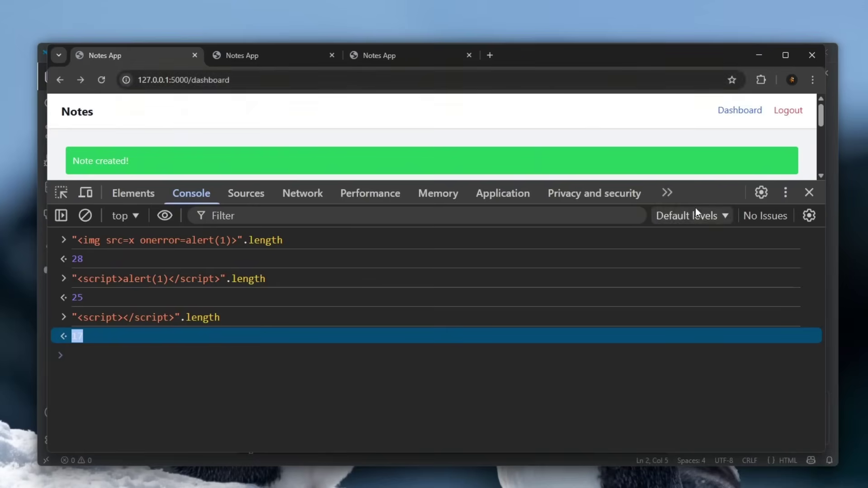
{"action": "left_click_drag", "start_coordinate": [723, 284], "coordinate": [722, 278]}
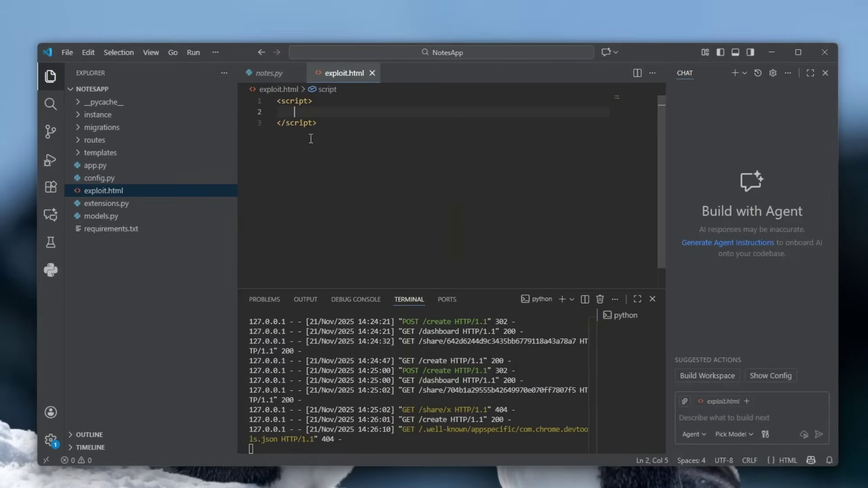
- Write window.name = "this is just a test" in the script and save
{"action": "type", "text": "window.name"}
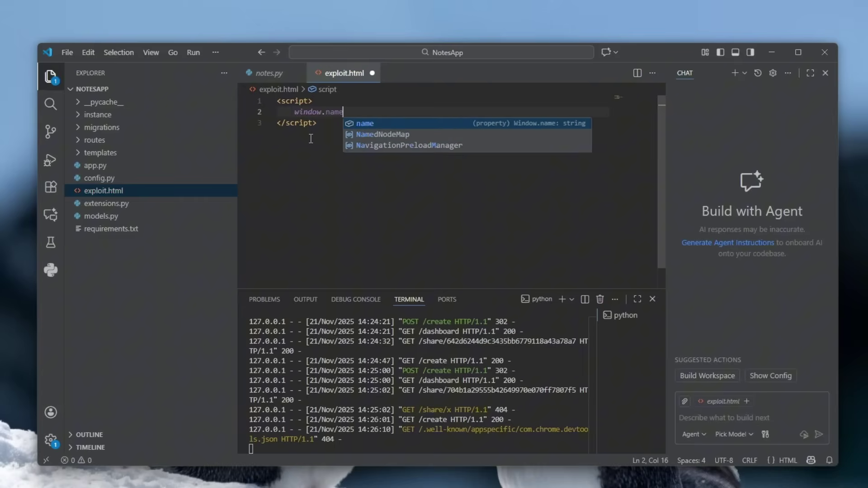
{"action": "type", "text": " = \"\""}
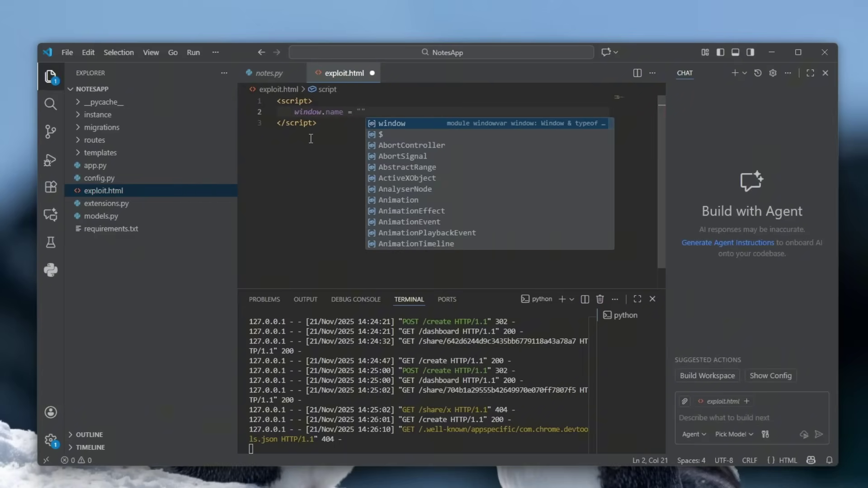
{"action": "key", "text": "ctrl+s"}
{"action": "key", "text": "Left"}
{"action": "type", "text": "this is just a test"}
{"action": "key", "text": "ctrl+s"}
- Copy exploit.html's full path from its editor tab menu
{"action": "mouse_move", "coordinate": [459, 112]}
{"action": "left_mouse_down"}
{"action": "mouse_move", "coordinate": [281, 112]}
{"action": "mouse_move", "coordinate": [468, 113]}
{"action": "left_mouse_up"}
{"action": "left_click", "coordinate": [292, 113]}
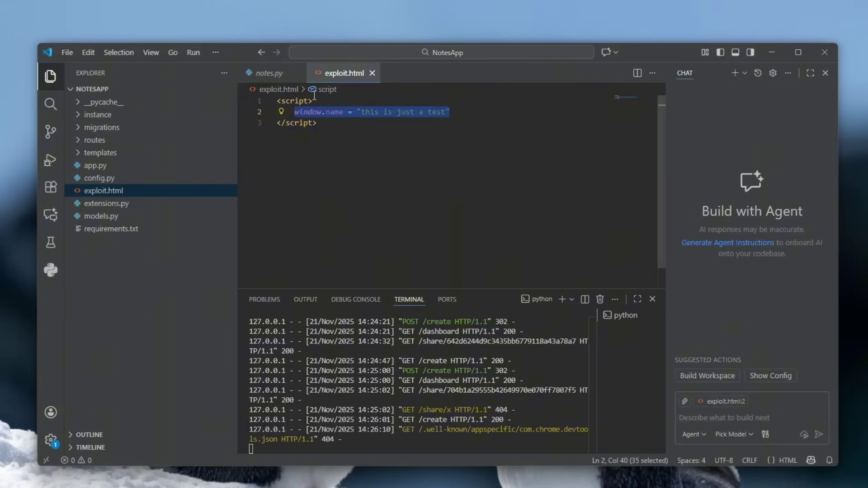
{"action": "right_click", "coordinate": [326, 76]}
{"action": "left_click", "coordinate": [380, 161]}
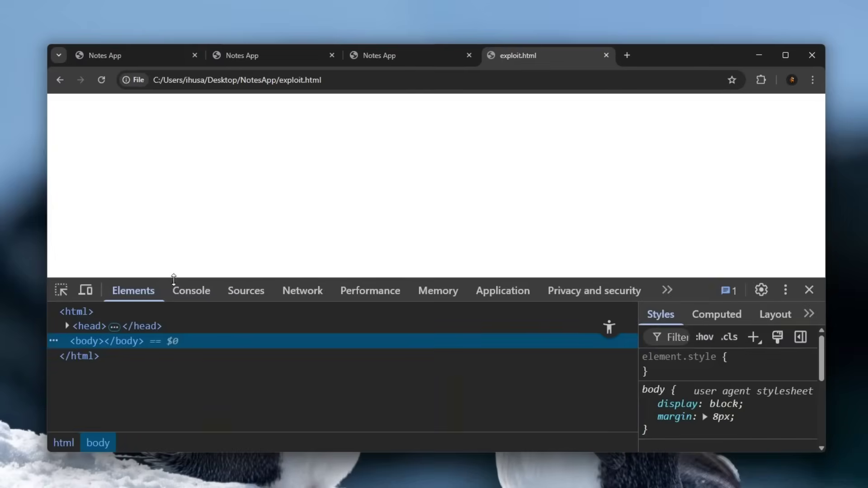
- Check window.name in the exploit.html page's console
{"action": "left_click", "coordinate": [179, 287]}
{"action": "type", "text": "window.name"}
{"action": "key", "text": "Return"}
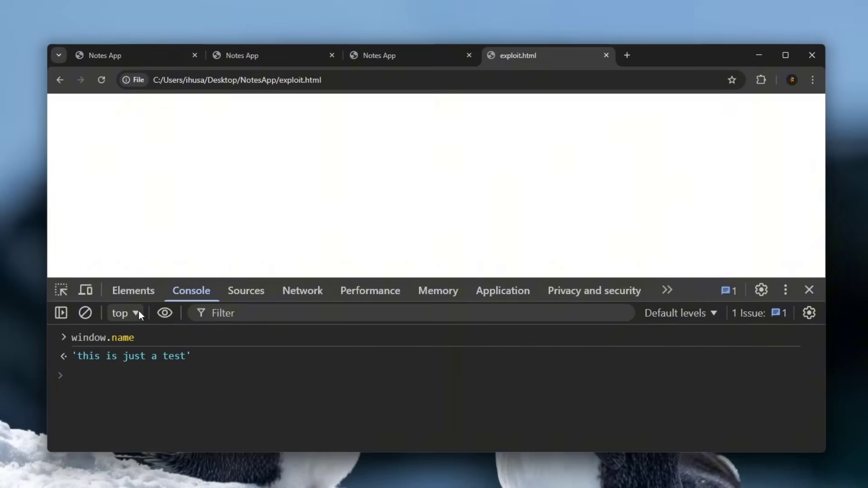
{"action": "type", "text": "name"}
{"action": "key", "text": "Return"}
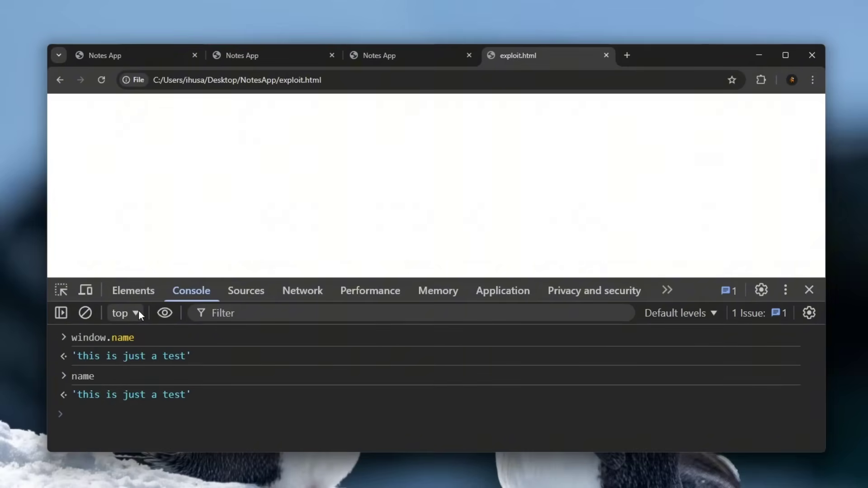
- Load the Notes dashboard at 127.0.0.1:5000/dashboard in the exploit.html tab
{"action": "left_click", "coordinate": [137, 60]}
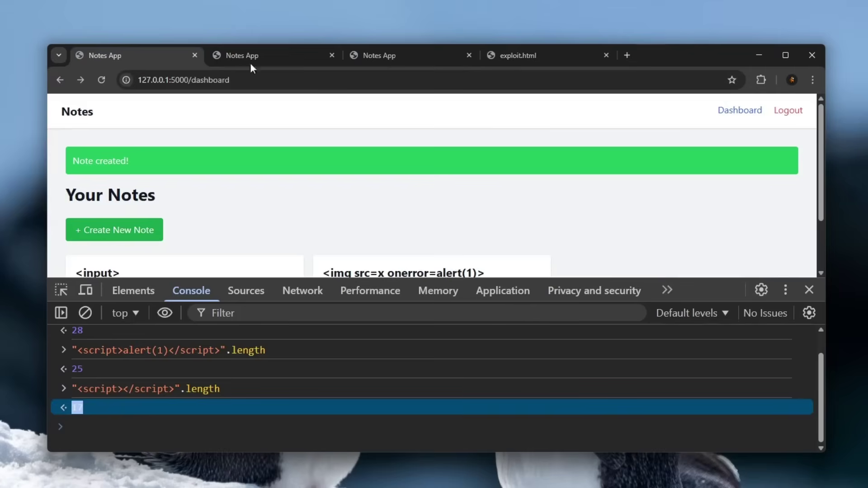
{"action": "left_click", "coordinate": [514, 76]}
{"action": "left_click", "coordinate": [513, 56]}
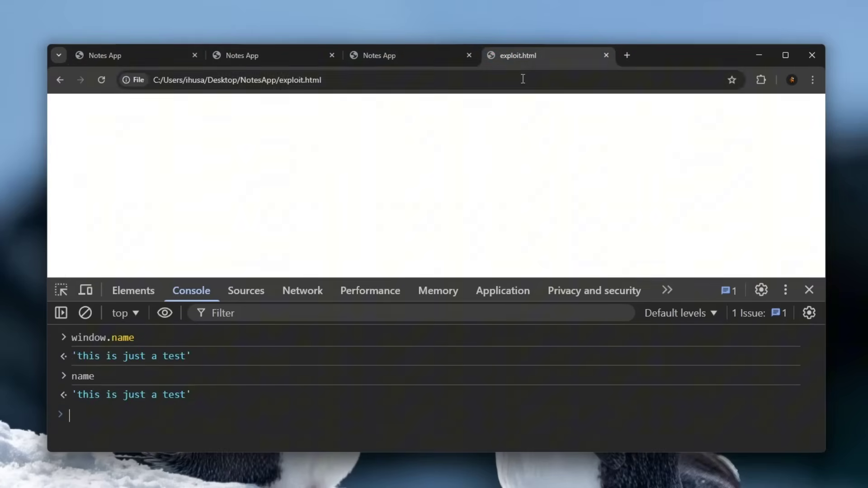
{"action": "left_click", "coordinate": [507, 85]}
{"action": "type", "text": "http://127.0.0.1:5000/dashboard"}
{"action": "key", "text": "Return"}
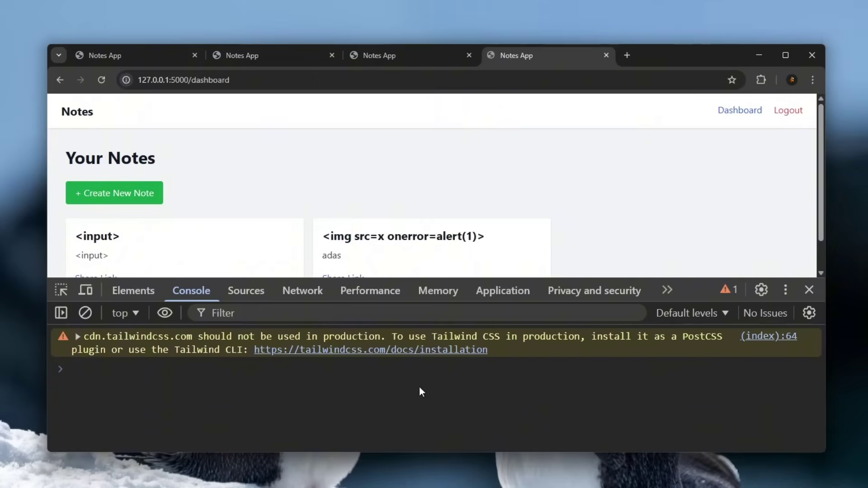
- Evaluate name twice on the dashboard, confirming it still reads 'this is just a test'
{"action": "left_click", "coordinate": [418, 402]}
{"action": "type", "text": "name"}
{"action": "key", "text": "Return"}
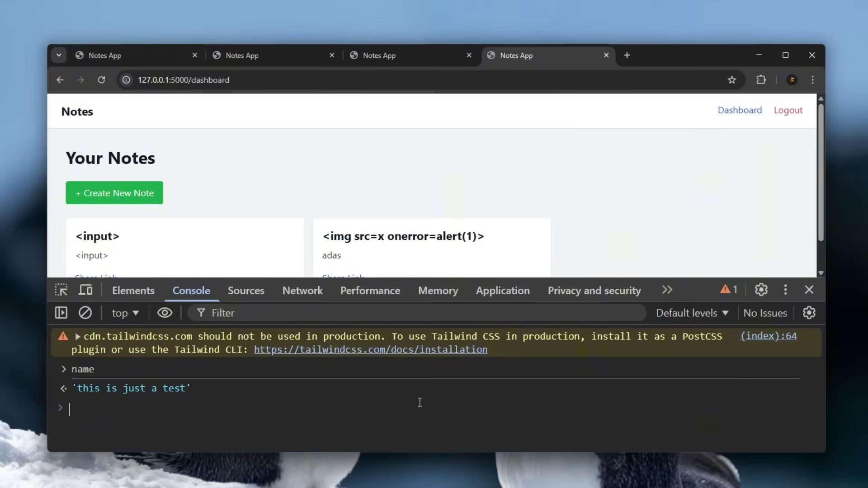
{"action": "type", "text": "name"}
{"action": "key", "text": "Return"}
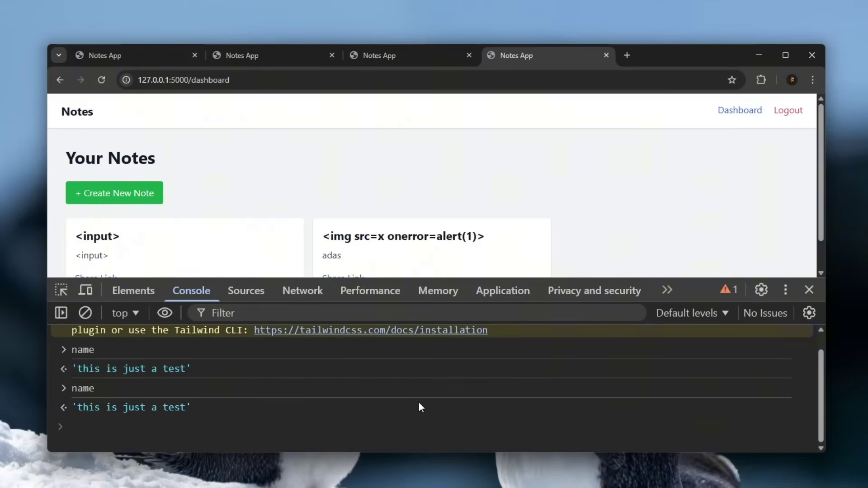
{"action": "left_click", "coordinate": [170, 53]}
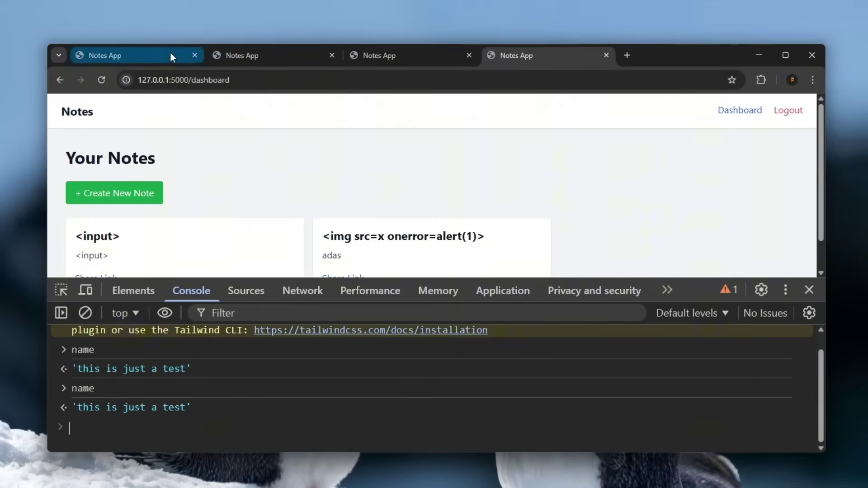
- Edit the recalled length check to '<script>eval(name)</script>', getting 27 characters
{"action": "mouse_move", "coordinate": [658, 278]}
{"action": "left_mouse_down"}
{"action": "mouse_move", "coordinate": [691, 327]}
{"action": "mouse_move", "coordinate": [691, 216]}
{"action": "left_mouse_up"}
{"action": "scroll", "coordinate": [384, 222], "scroll_direction": "down", "scroll_amount": 1}
{"action": "key", "text": "Up"}
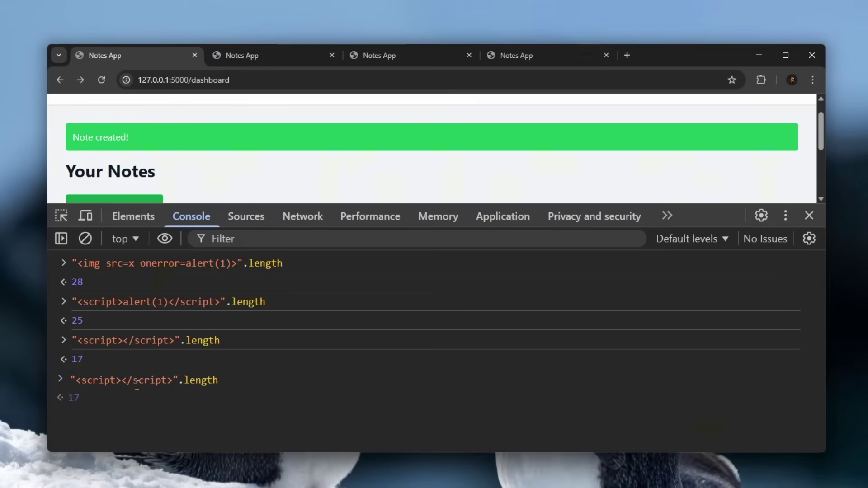
{"action": "type", "text": "eval()name"}
{"action": "key", "text": "End"}
{"action": "left_click_drag", "start_coordinate": [230, 380], "coordinate": [75, 383]}
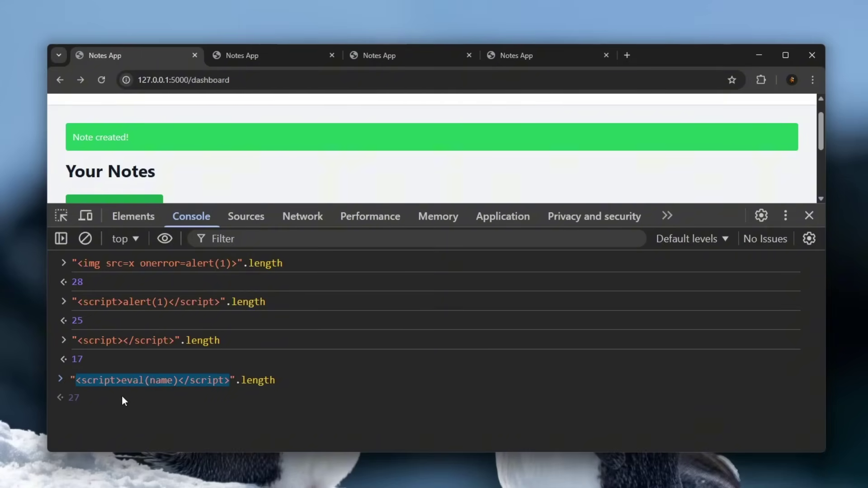
{"action": "left_click_drag", "start_coordinate": [700, 204], "coordinate": [709, 379]}
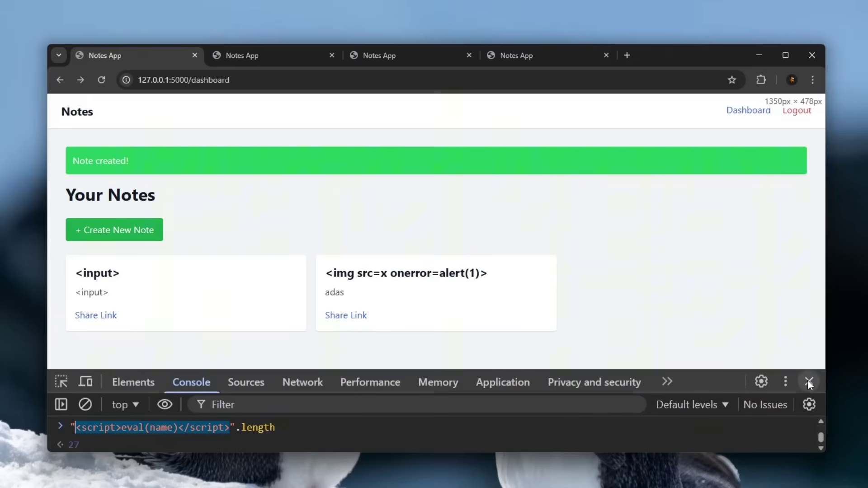
- Save a new note titled '<script>eval(name)</script>' with content test1234
{"action": "left_click", "coordinate": [809, 382]}
{"action": "left_click", "coordinate": [137, 238]}
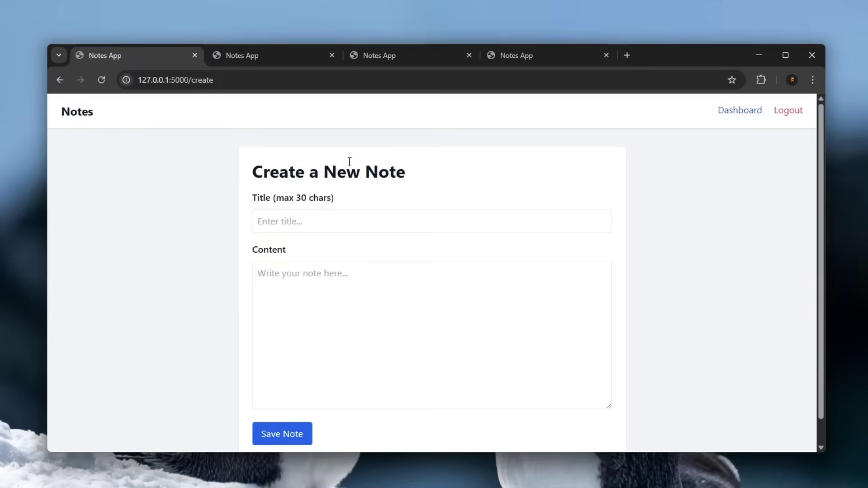
{"action": "left_click", "coordinate": [349, 221]}
{"action": "type", "text": "<script>eval(name)</script>"}
{"action": "left_click", "coordinate": [346, 291]}
{"action": "type", "text": "test1234"}
{"action": "left_click", "coordinate": [292, 434]}
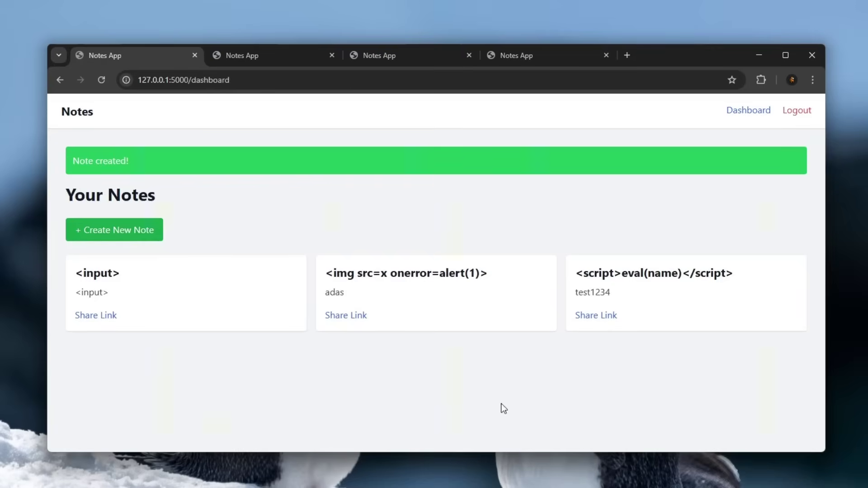
- Open the new note's shared page and copy its URL
{"action": "left_click", "coordinate": [593, 320]}
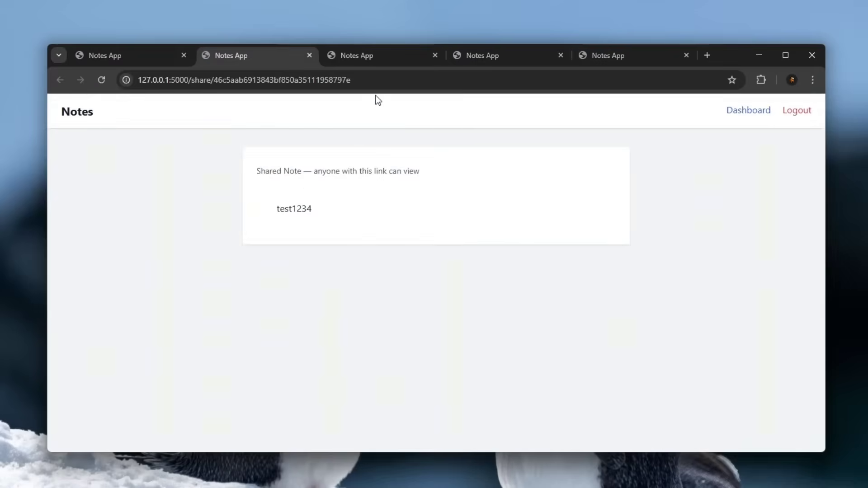
{"action": "key", "text": "ctrl+l"}
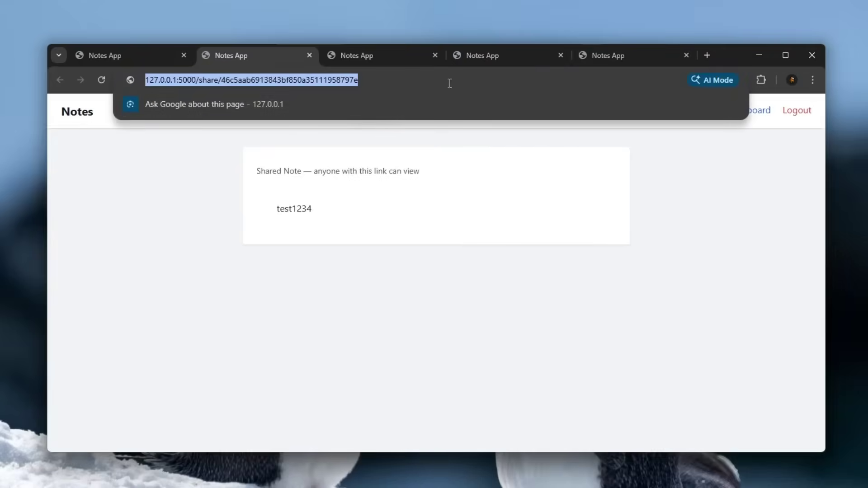
{"action": "left_click", "coordinate": [635, 55]}
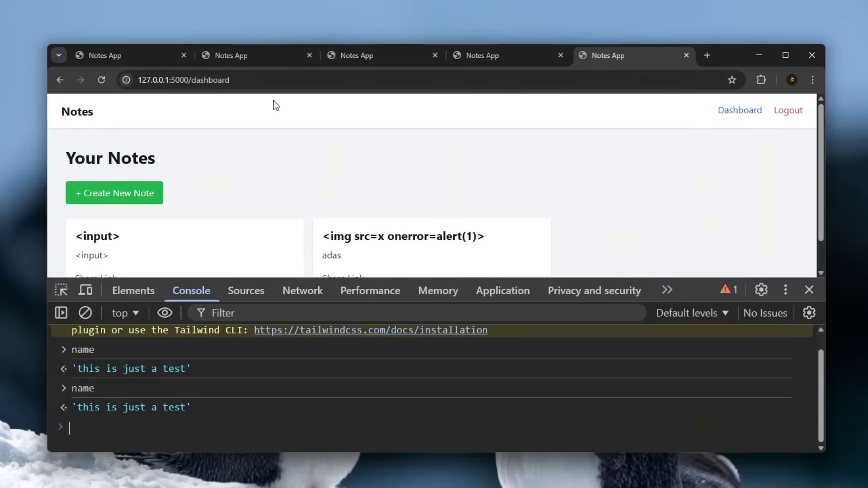
{"action": "left_click", "coordinate": [189, 412]}
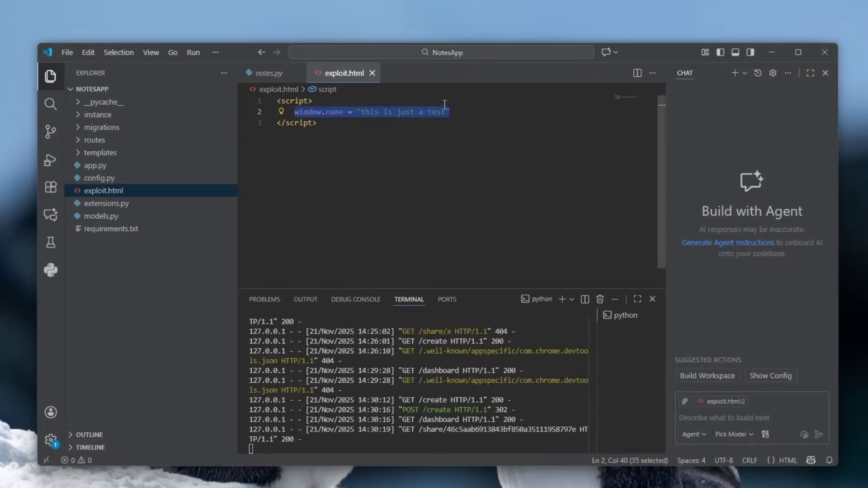
- Add a window.location.href redirect to the shared note URL and save
{"action": "left_click", "coordinate": [466, 111]}
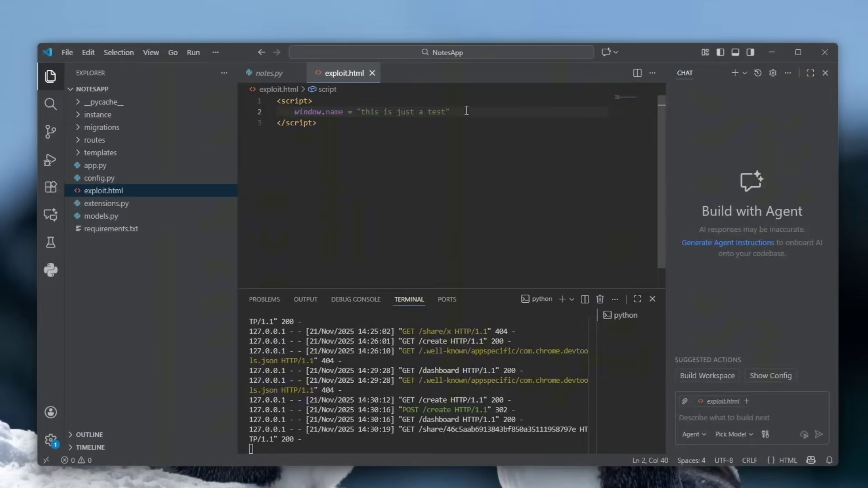
{"action": "key", "text": "Return"}
{"action": "type", "text": "window.l"}
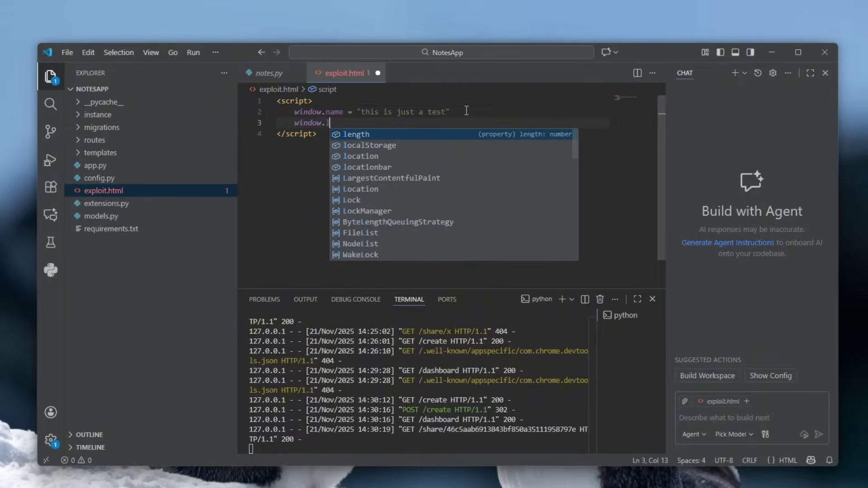
{"action": "type", "text": "oca"}
{"action": "key", "text": "Tab"}
{"action": "type", "text": ".href ="}
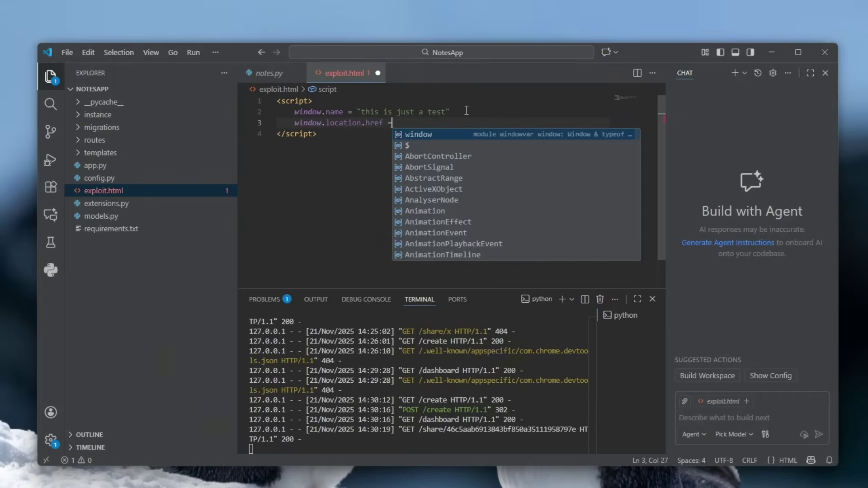
{"action": "type", "text": " \""}
{"action": "key", "text": "ctrl+v"}
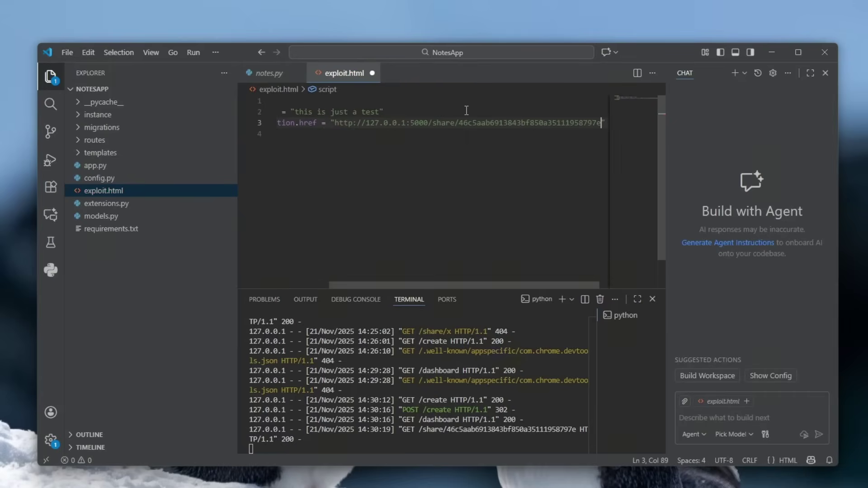
{"action": "key", "text": "ctrl+s"}
- Replace the window.name string with alert('XSS BECAUSE I CAN BREAK 30 CHAR LIMIT!') and save
{"action": "double_click", "coordinate": [334, 112]}
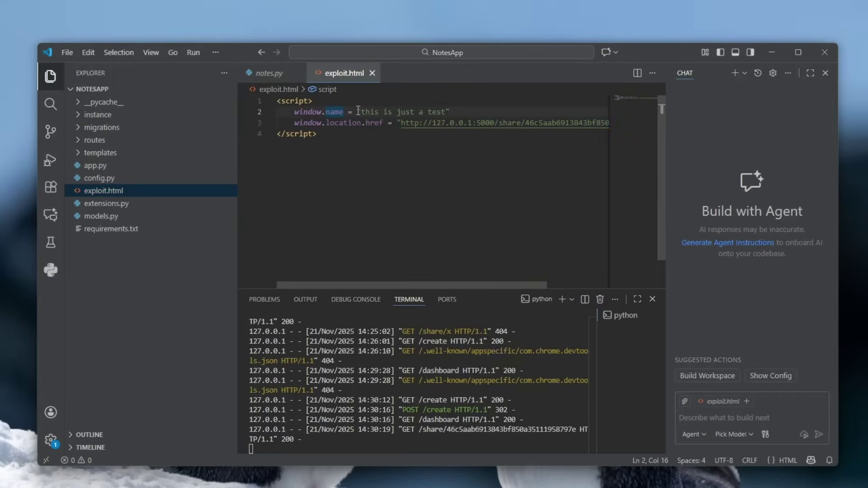
{"action": "left_click_drag", "start_coordinate": [358, 111], "coordinate": [377, 111]}
{"action": "left_click_drag", "start_coordinate": [439, 112], "coordinate": [361, 111]}
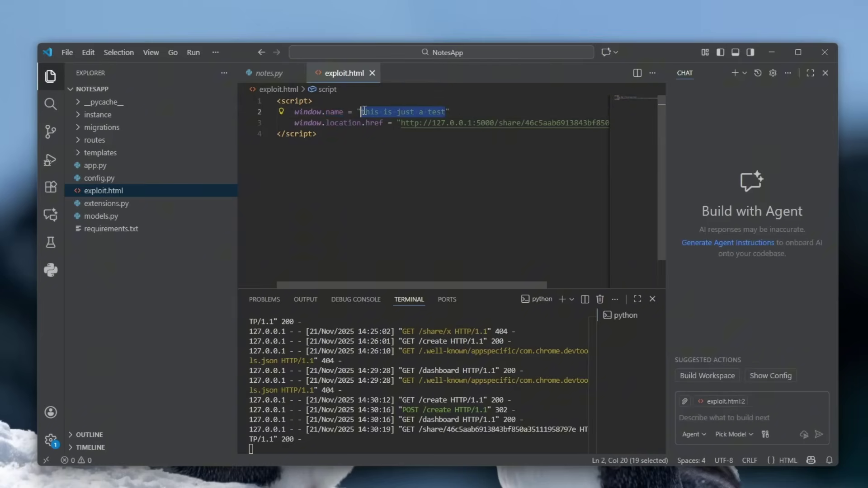
{"action": "type", "text": "alert('"}
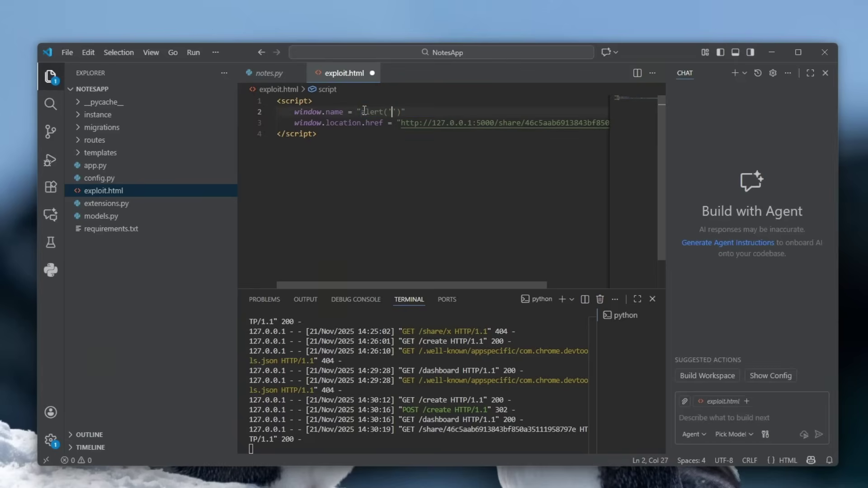
{"action": "type", "text": "XSS BECAUSE I CAN BREAK 30 CHAR LIMIT!"}
{"action": "key", "text": "ctrl+s"}
{"action": "left_click_drag", "start_coordinate": [364, 111], "coordinate": [570, 111]}
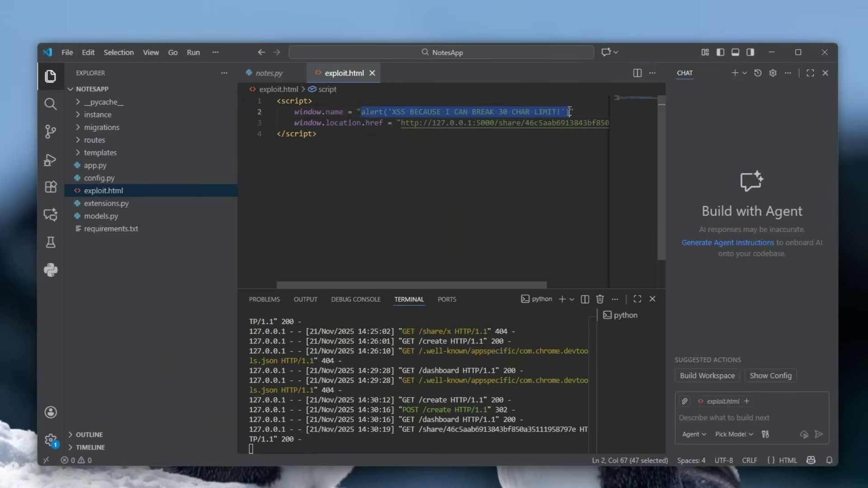
{"action": "mouse_move", "coordinate": [433, 283]}
{"action": "left_mouse_down"}
{"action": "mouse_move", "coordinate": [555, 281]}
{"action": "mouse_move", "coordinate": [379, 278]}
{"action": "left_mouse_up"}
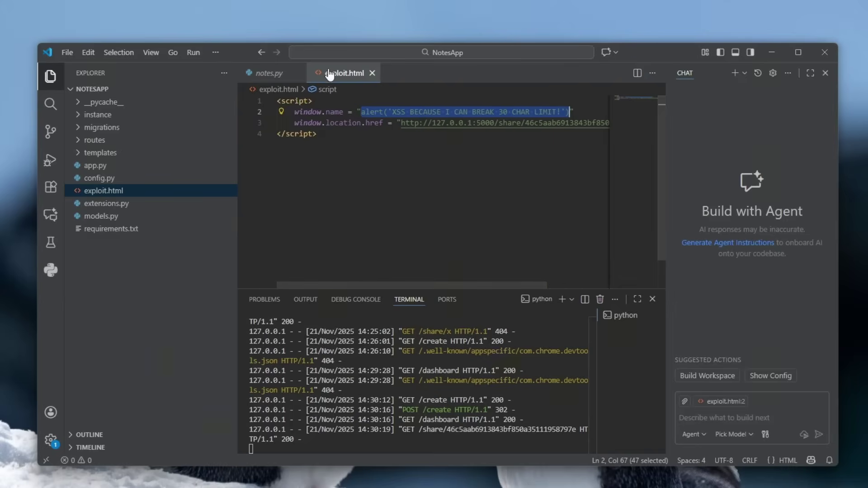
- Return to the shared note page in Chrome, dismiss the long XSS alert, close DevTools
{"action": "key", "text": "alt+Tab"}
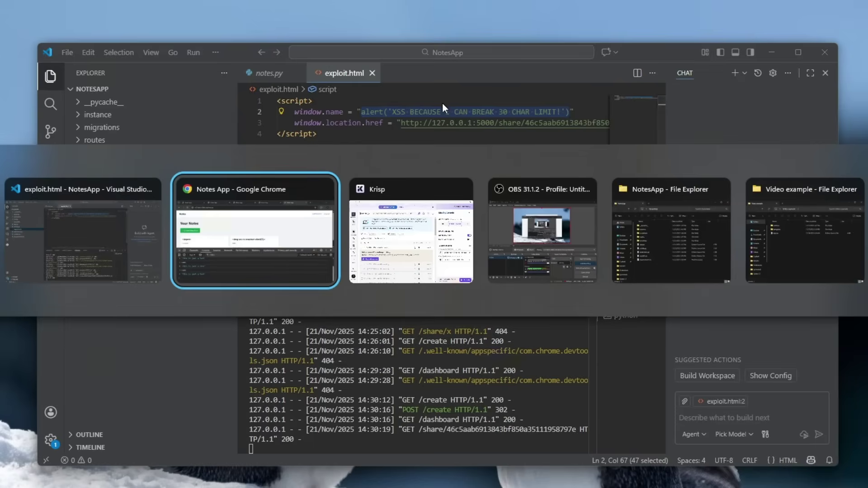
{"action": "key", "text": "alt+Left"}
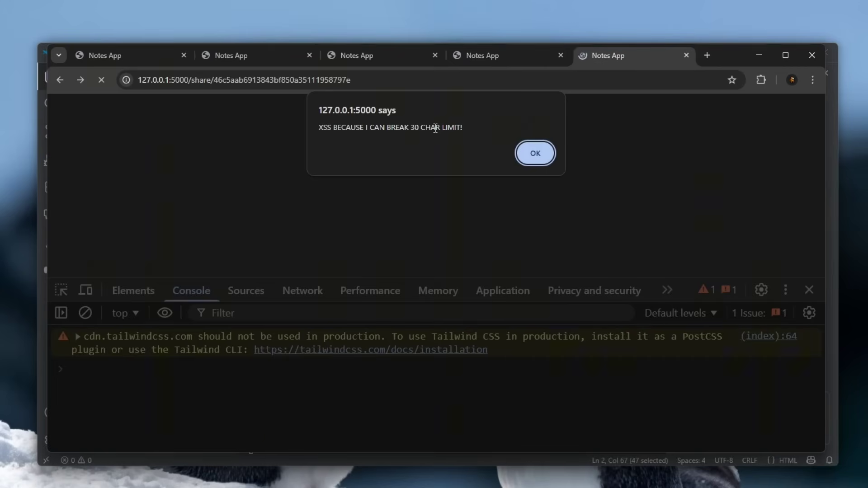
{"action": "left_click", "coordinate": [525, 152]}
{"action": "left_click", "coordinate": [808, 290]}
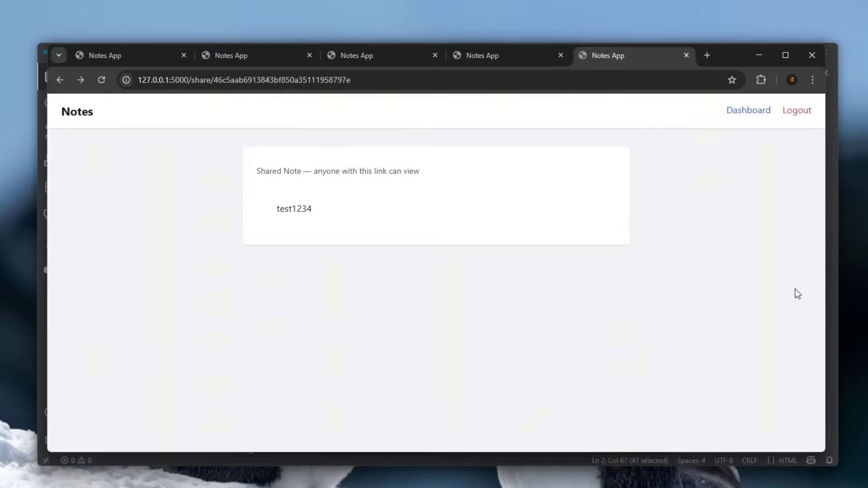